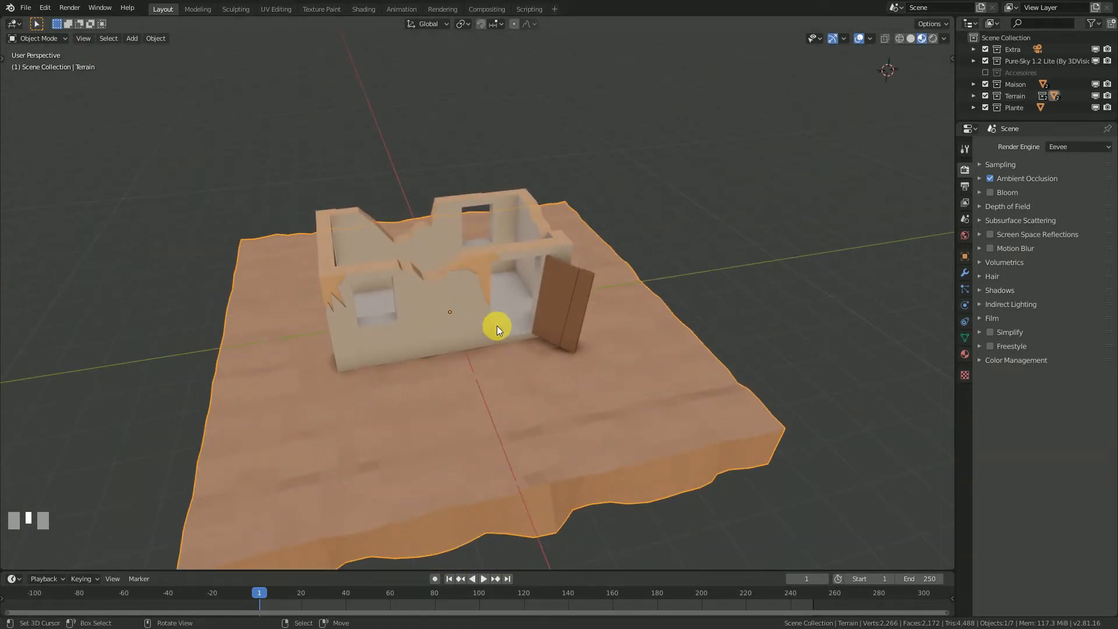
Remove the modifier that gives the Terrain object its thickness
scroll(634, 340, up, 2)
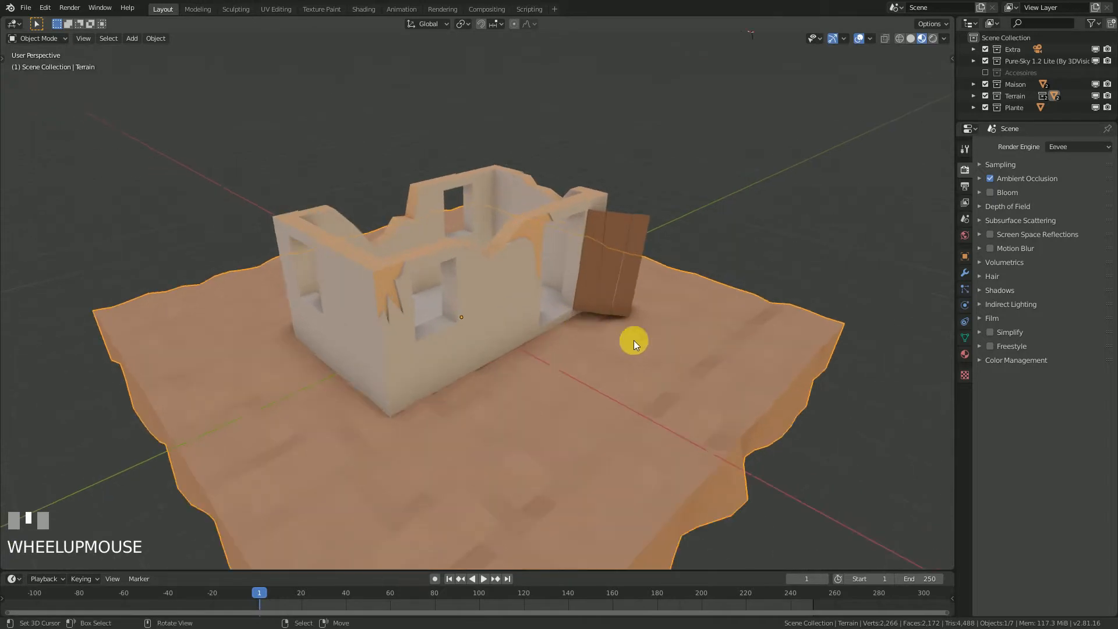
middle_drag(701, 368, 690, 351)
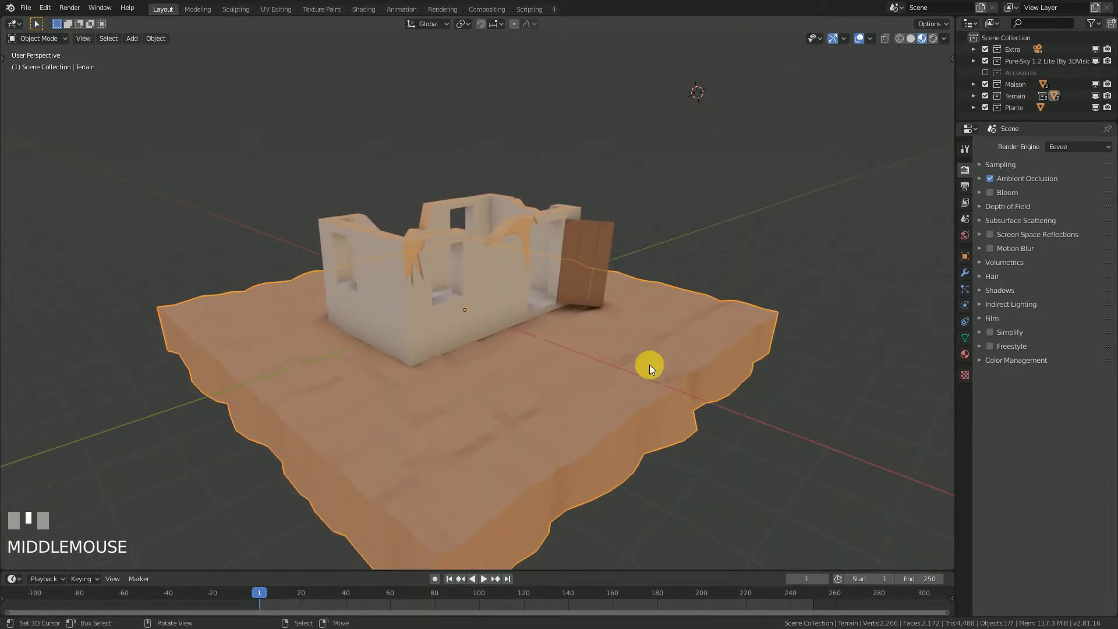
mouse_move(562, 350)
middle_down()
mouse_move(575, 369)
mouse_move(572, 393)
mouse_move(553, 370)
middle_up()
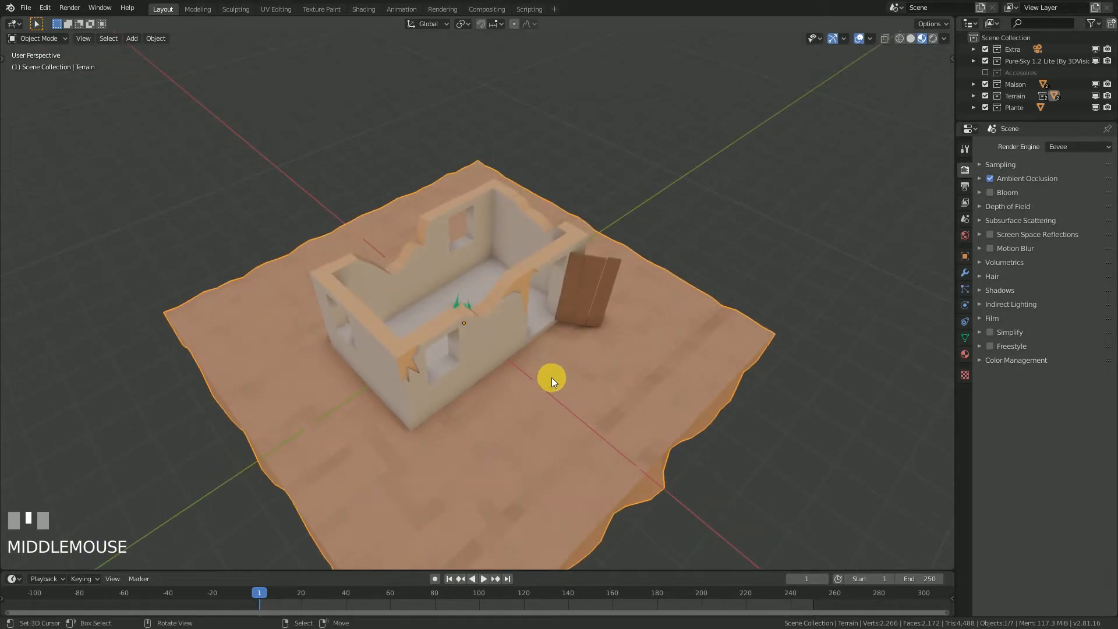
middle_drag(491, 370, 490, 335)
scroll(524, 363, up, 2)
scroll(558, 366, down, 2)
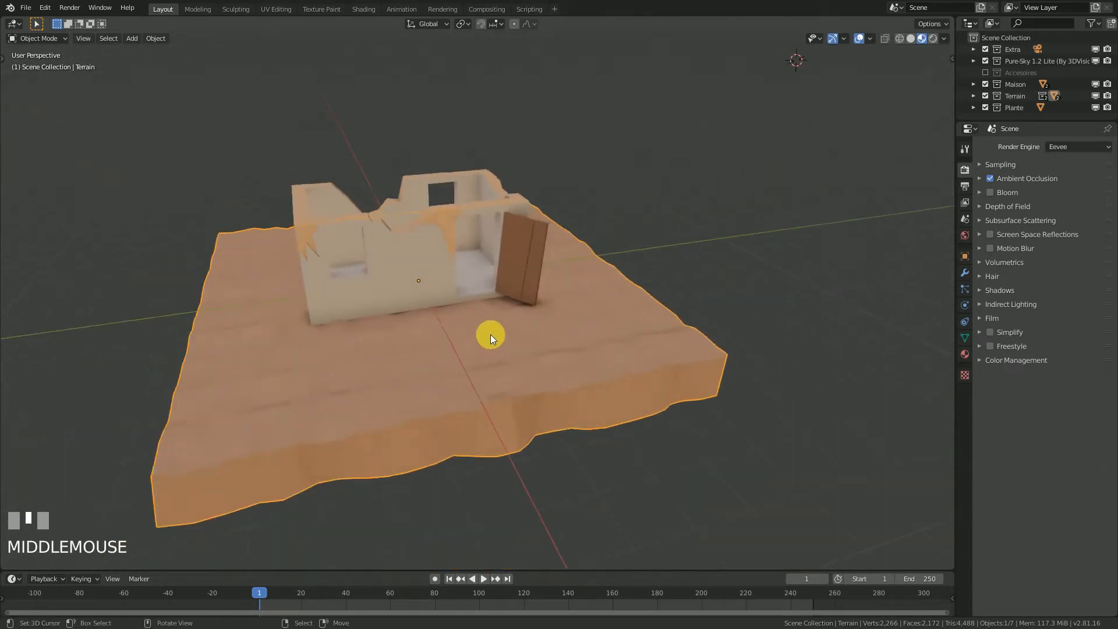
click(965, 273)
click(1105, 165)
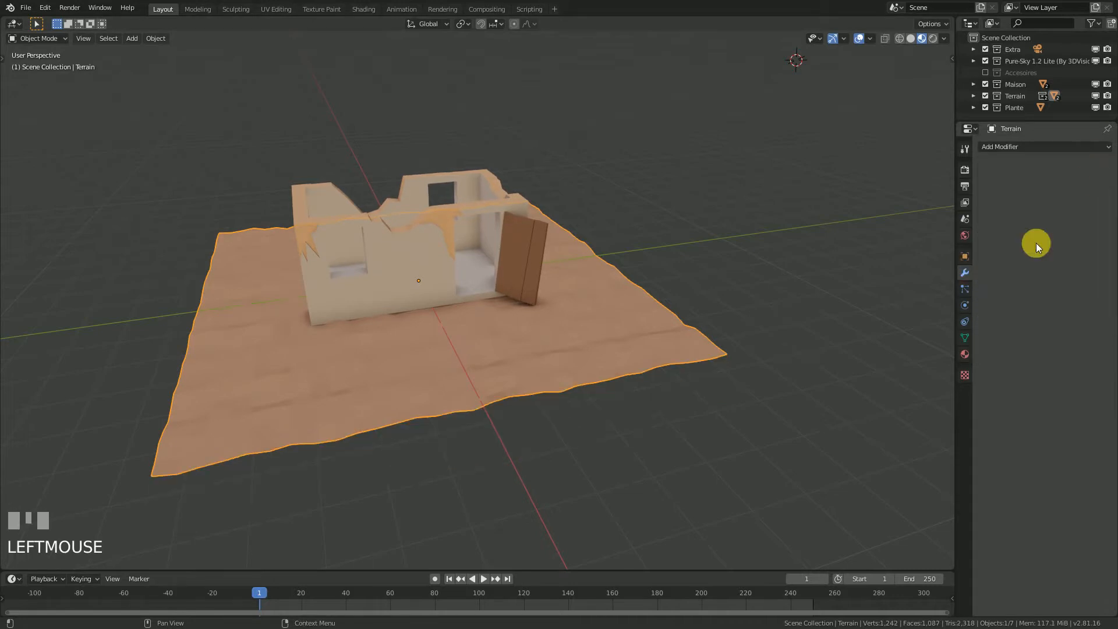
Select the green plant inside the house and inspect its rotation and scale transform values
middle_drag(403, 337, 409, 306)
right_click(409, 306)
key(n)
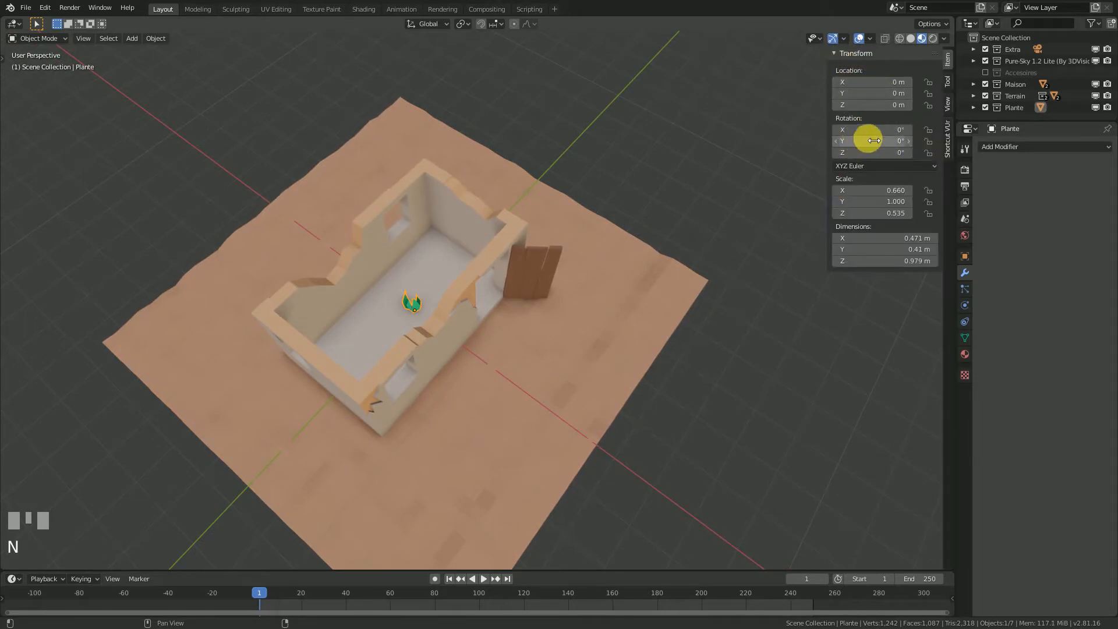
mouse_move(878, 130)
mouse_down()
mouse_move(889, 129)
mouse_move(886, 142)
mouse_up()
right_click(886, 142)
right_click(886, 142)
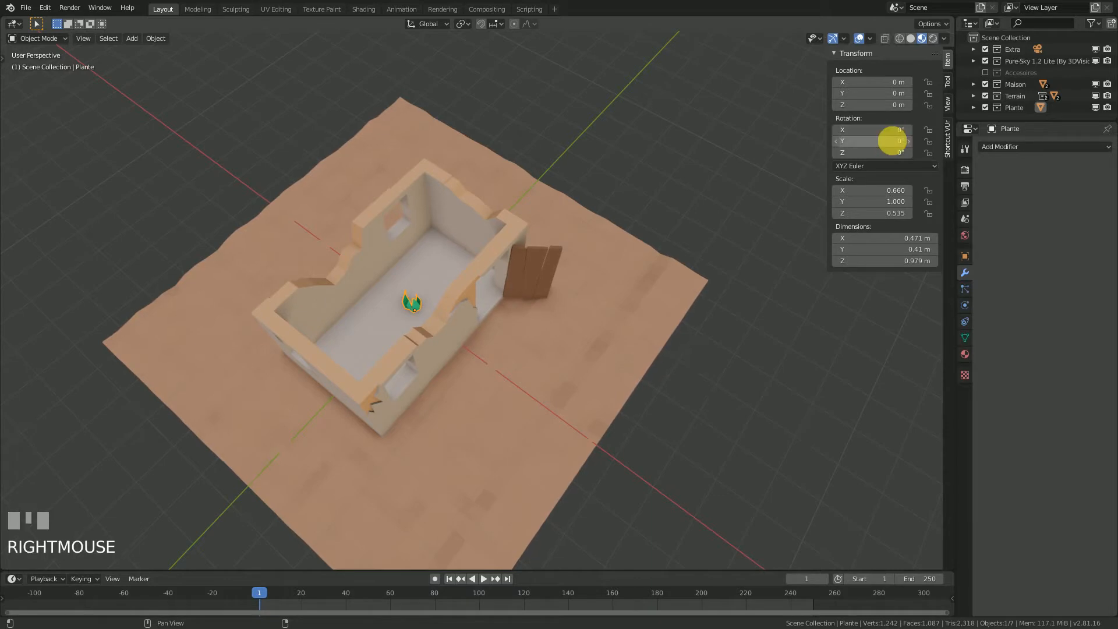
click(886, 141)
right_click(886, 142)
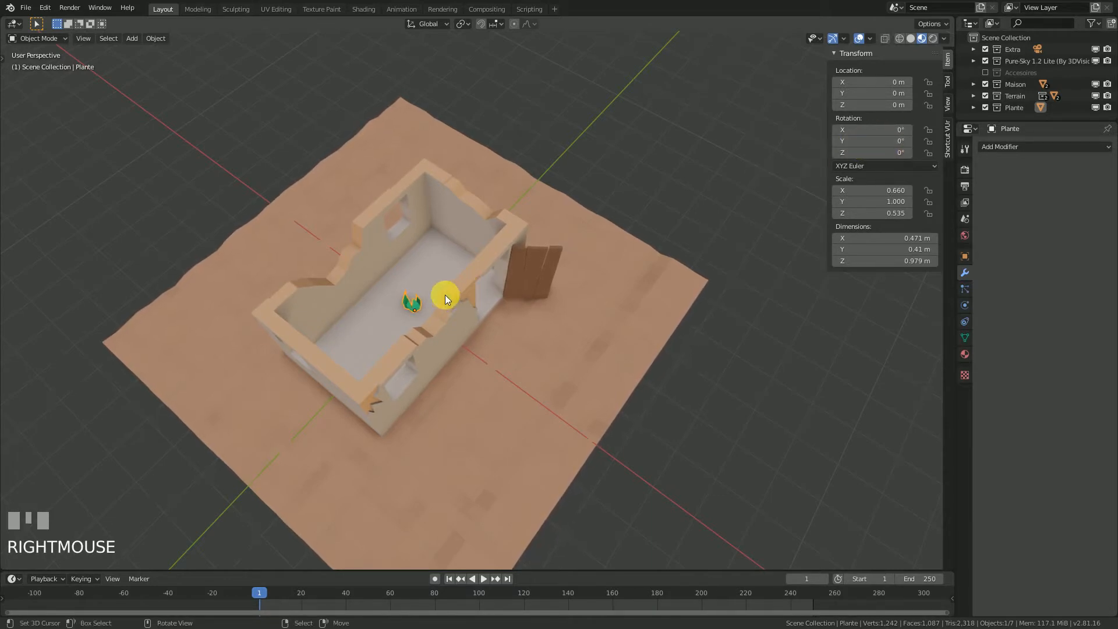
mouse_move(445, 294)
middle_down()
mouse_move(485, 260)
mouse_move(455, 284)
middle_up()
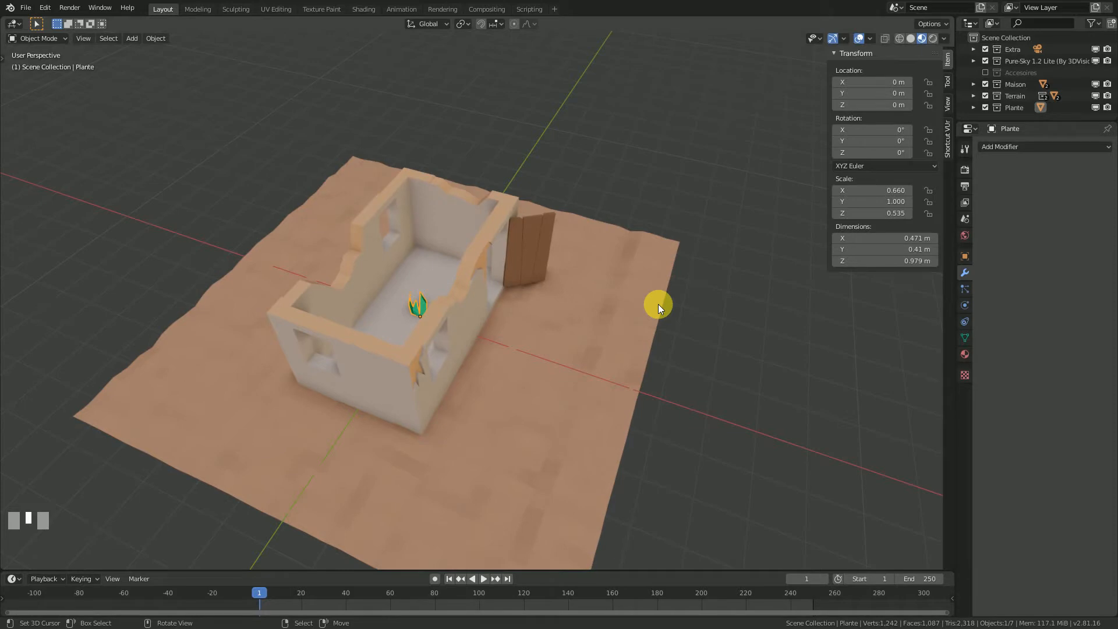
key(ctrl+a)
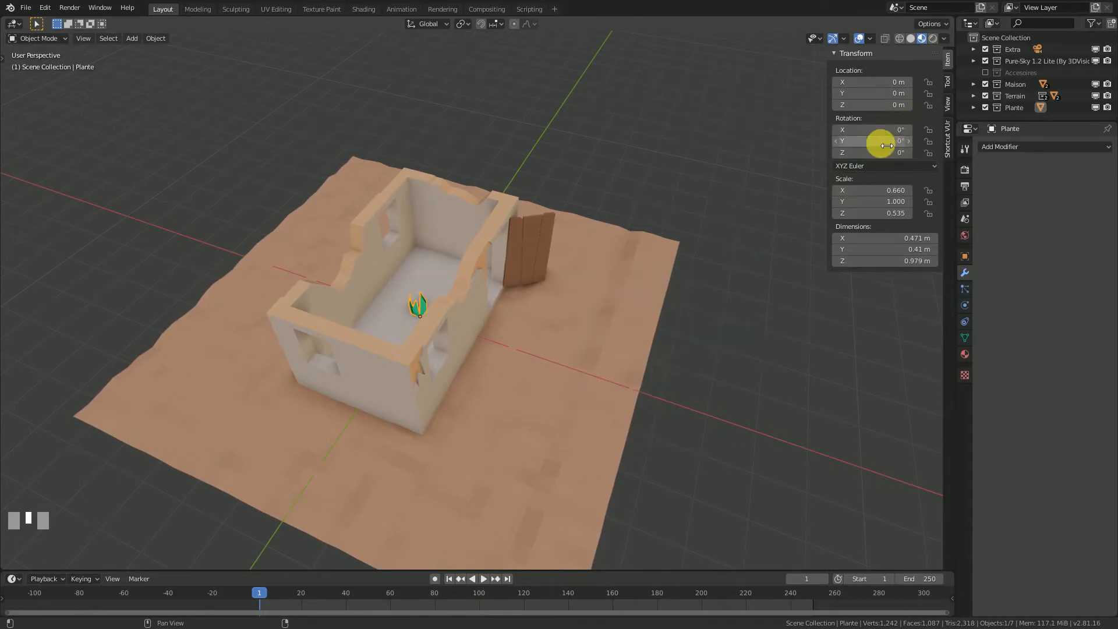
middle_drag(428, 360, 550, 311)
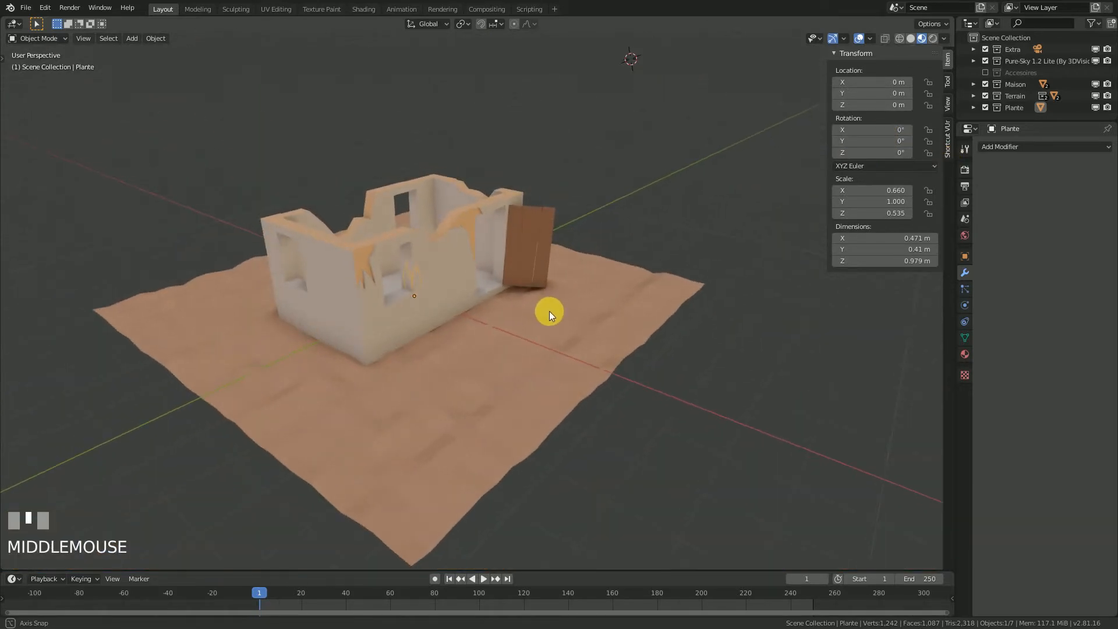
click(837, 55)
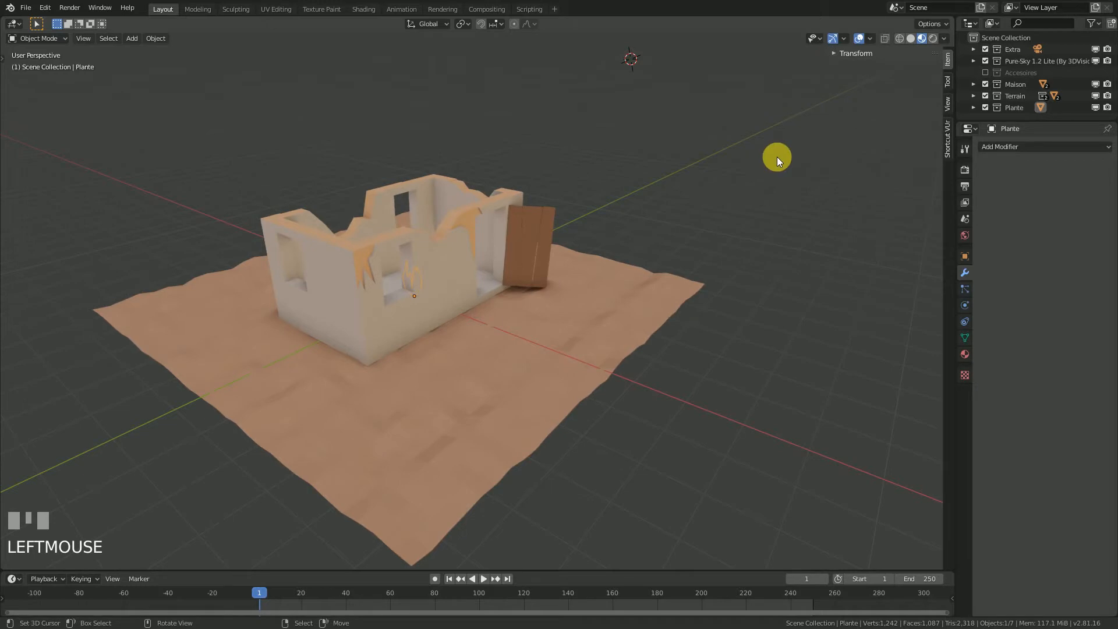
key(n)
Show the Object Scatter tool settings
click(964, 169)
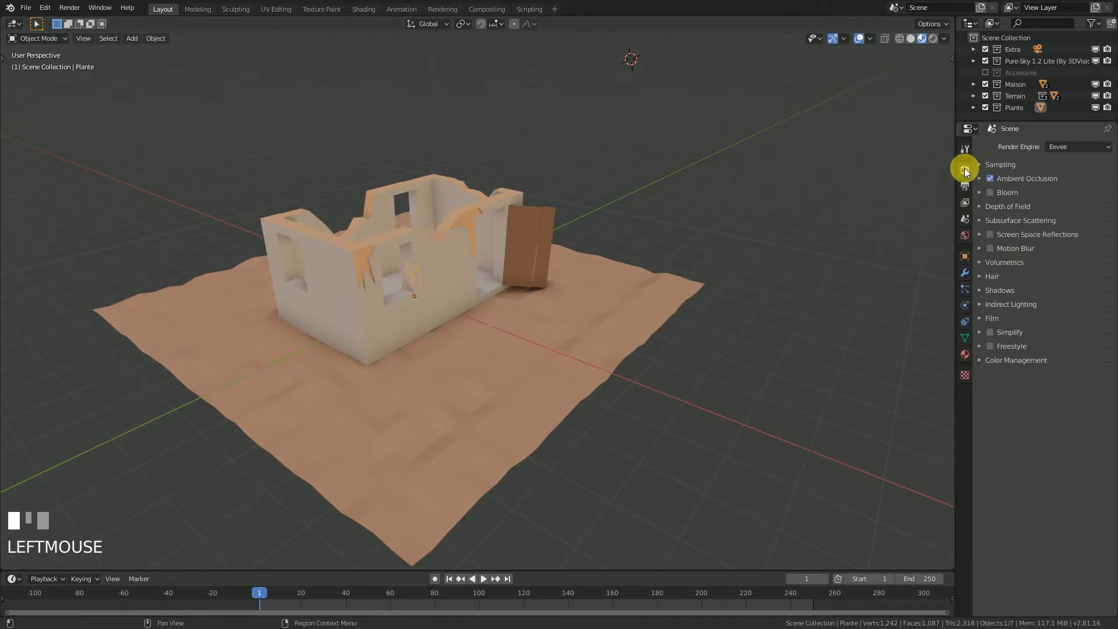
click(965, 185)
click(965, 149)
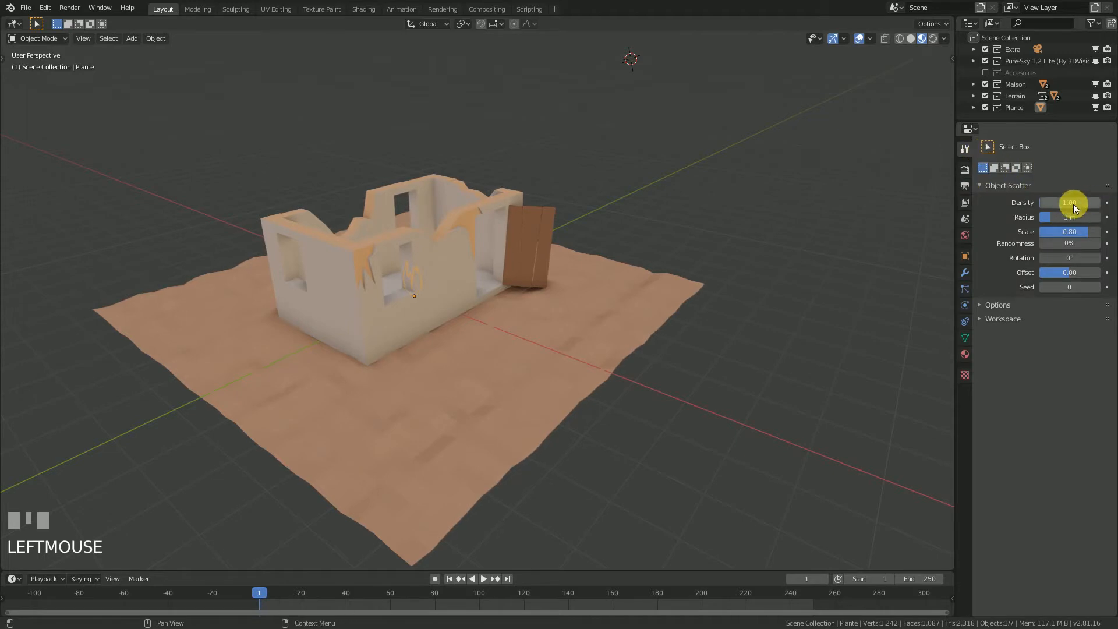
Add the terrain to the plant selection as the active object and run Scatter Objects
middle_click(592, 363)
middle_drag(592, 362, 568, 369)
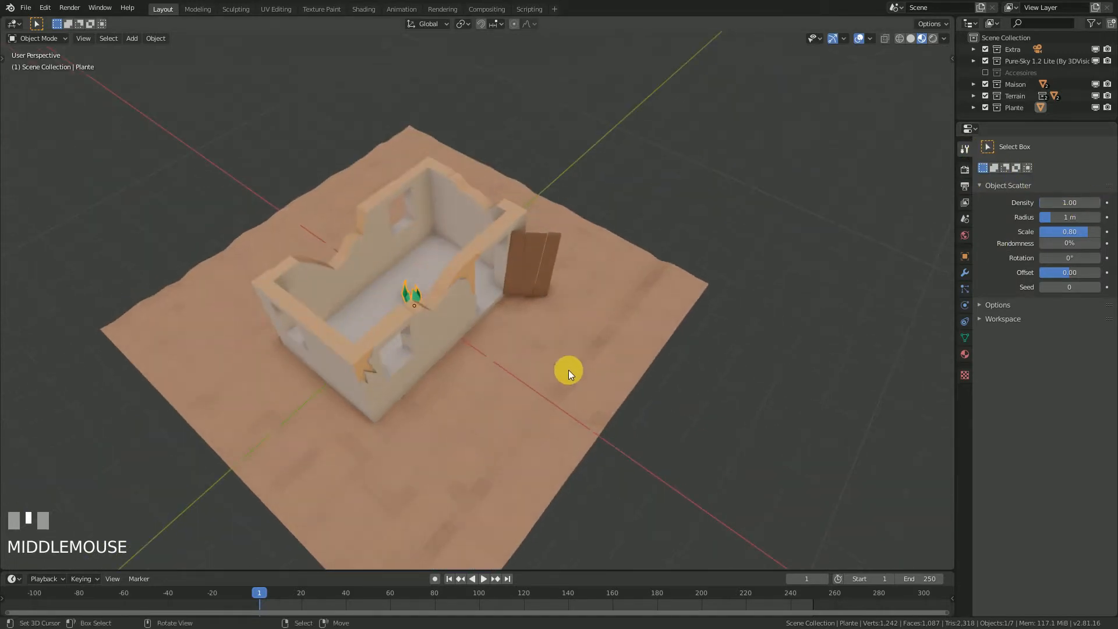
shift+middle_drag(449, 296, 447, 300)
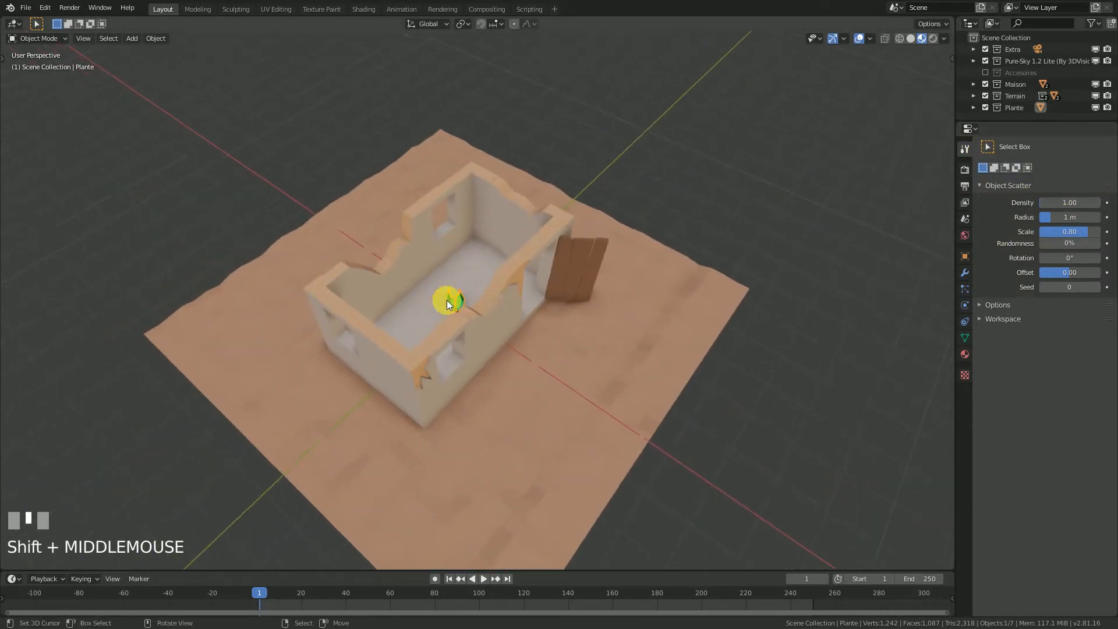
scroll(507, 329, up, 2)
shift+right_click(649, 337)
middle_drag(631, 395, 586, 348)
key(F3)
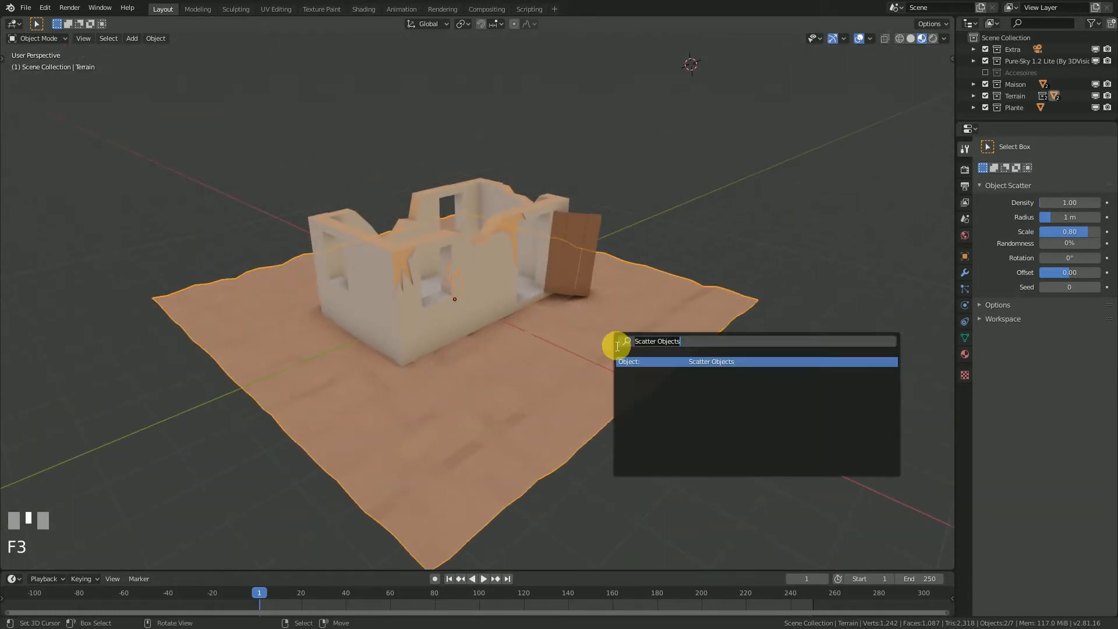
key(BackSpace)
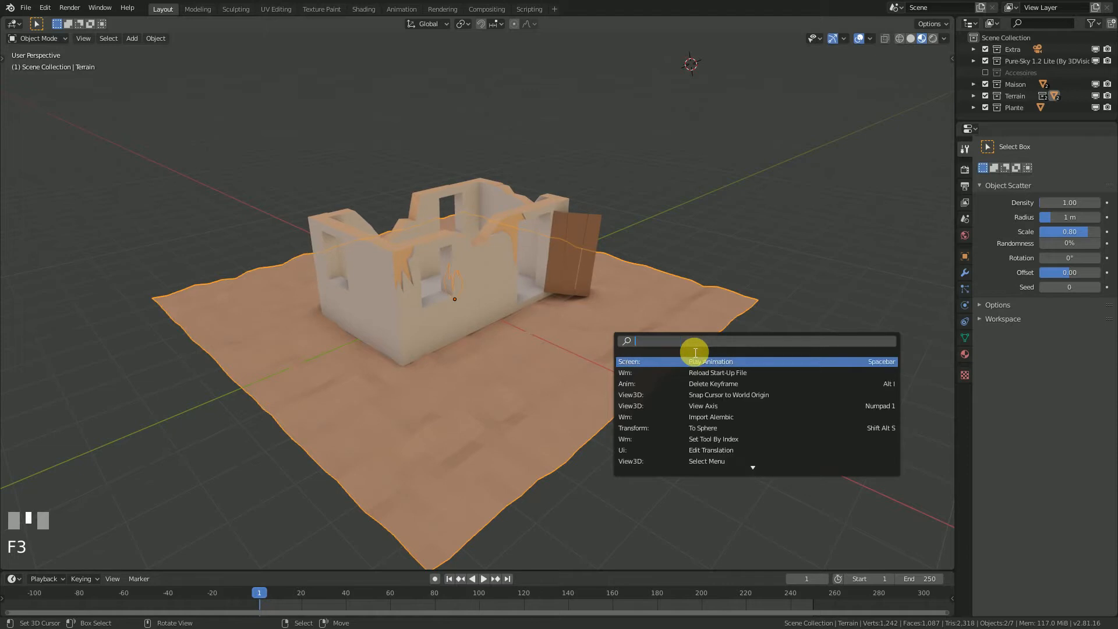
text(scate)
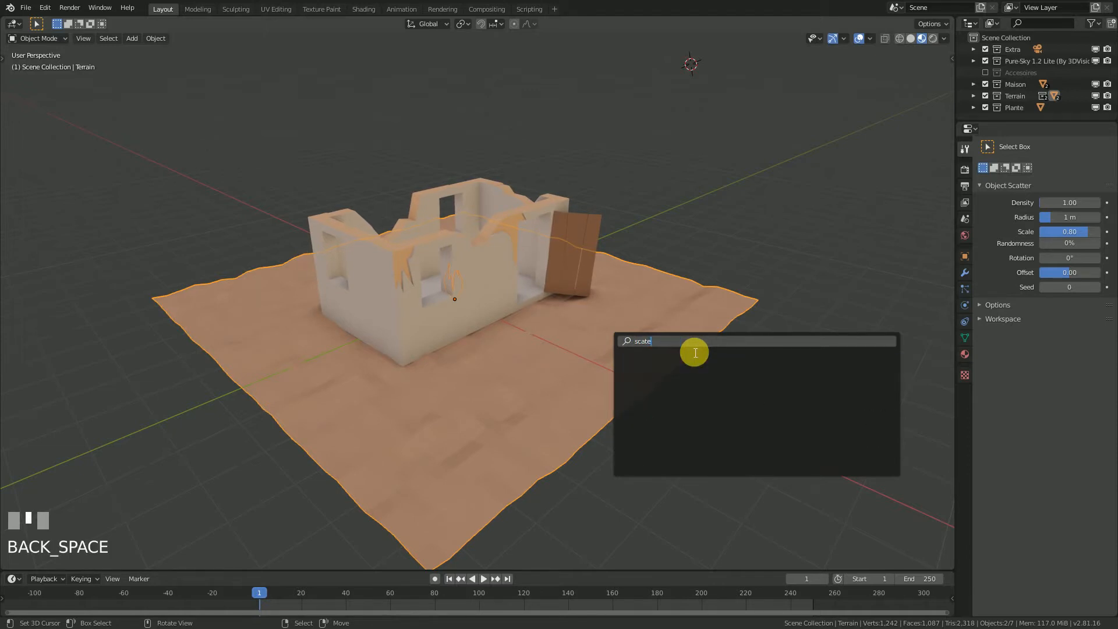
key(BackSpace)
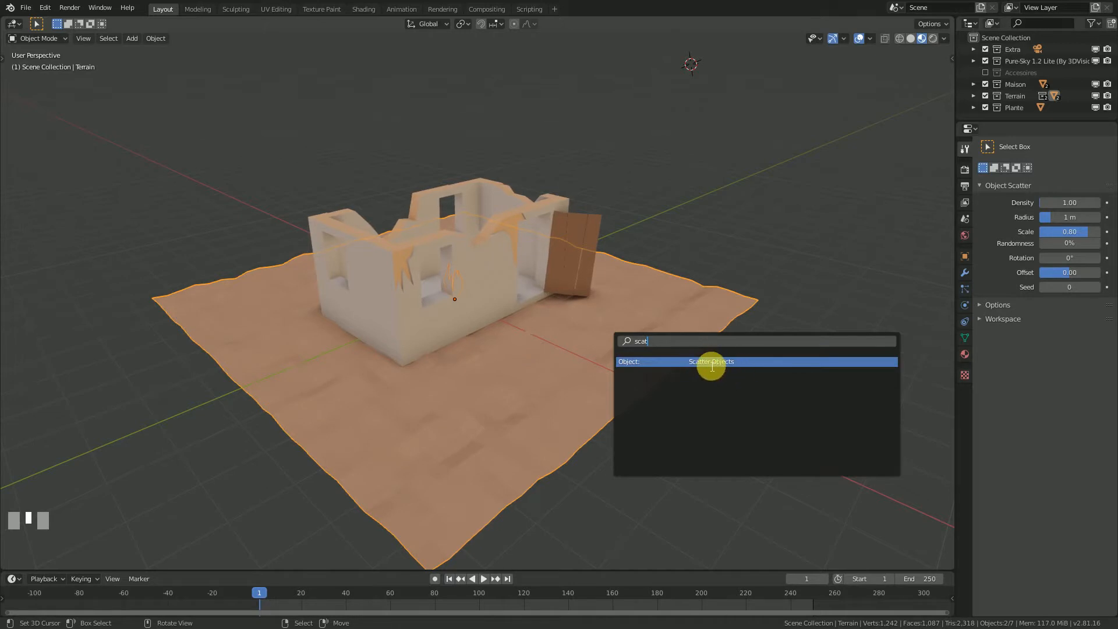
click(712, 364)
Set the scatter's scale randomness to 50% and its rotation to 50°
middle_drag(525, 330, 582, 302)
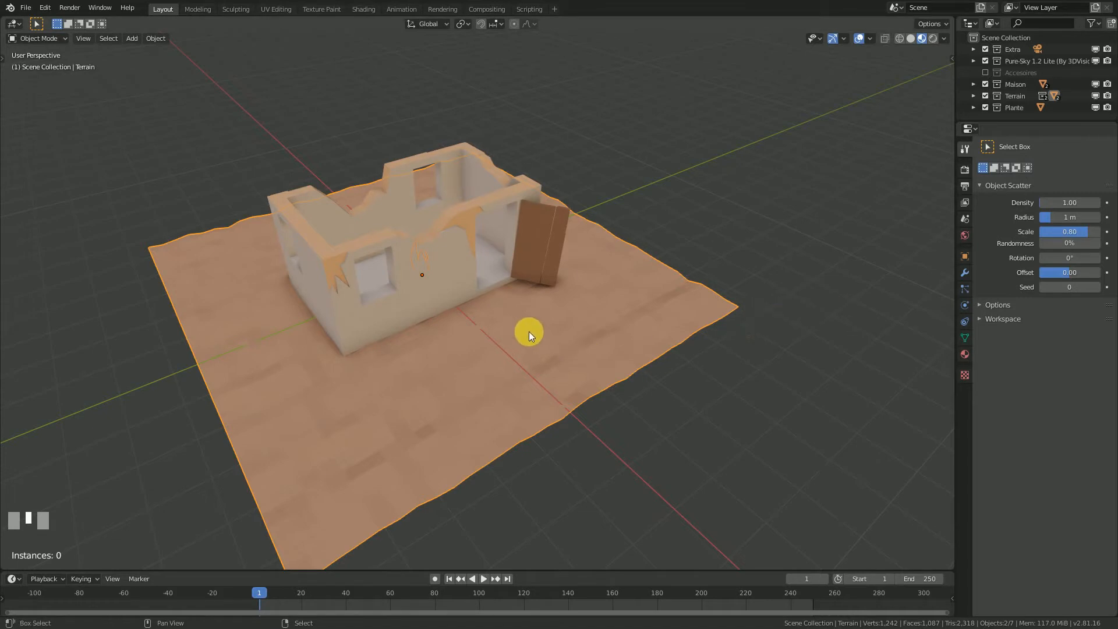
shift+middle_drag(528, 331, 611, 350)
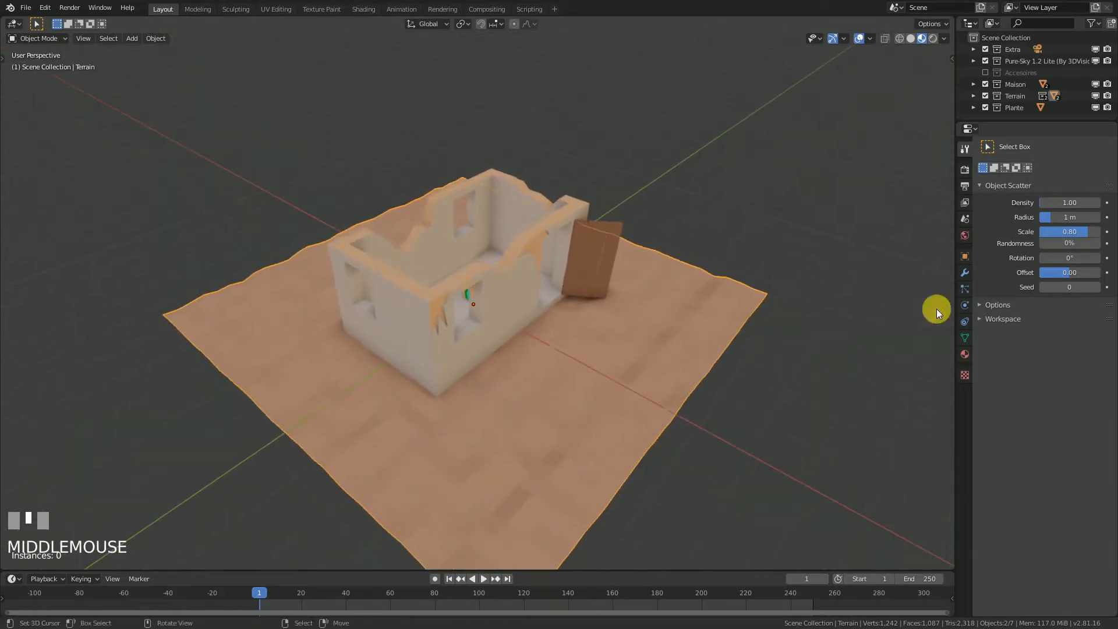
drag(1070, 244, 1077, 244)
click(1082, 246)
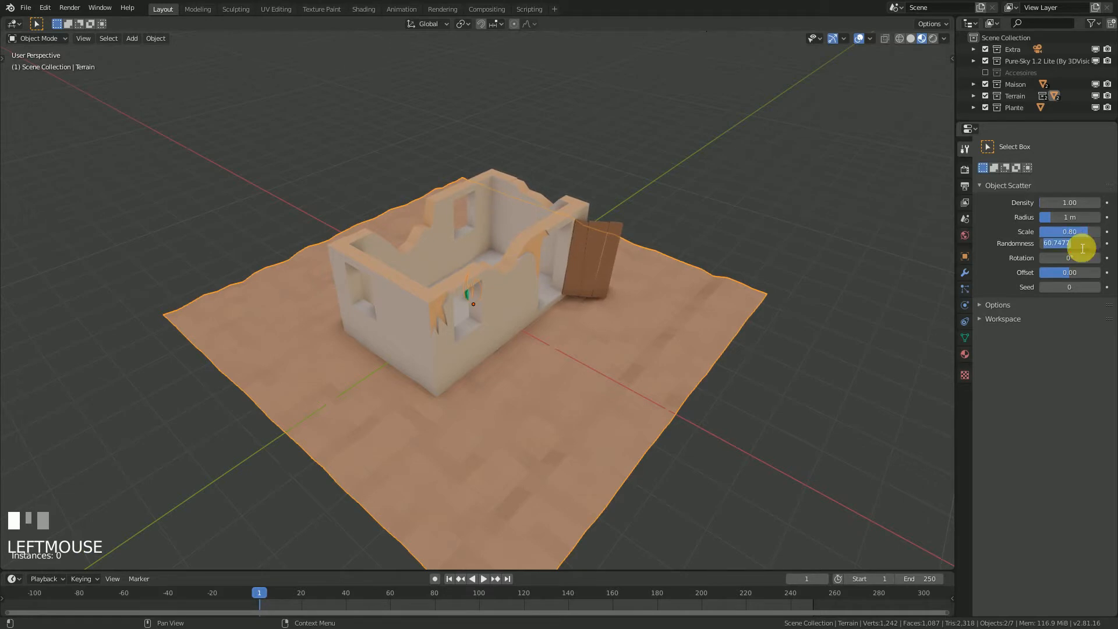
key(KP_Enter)
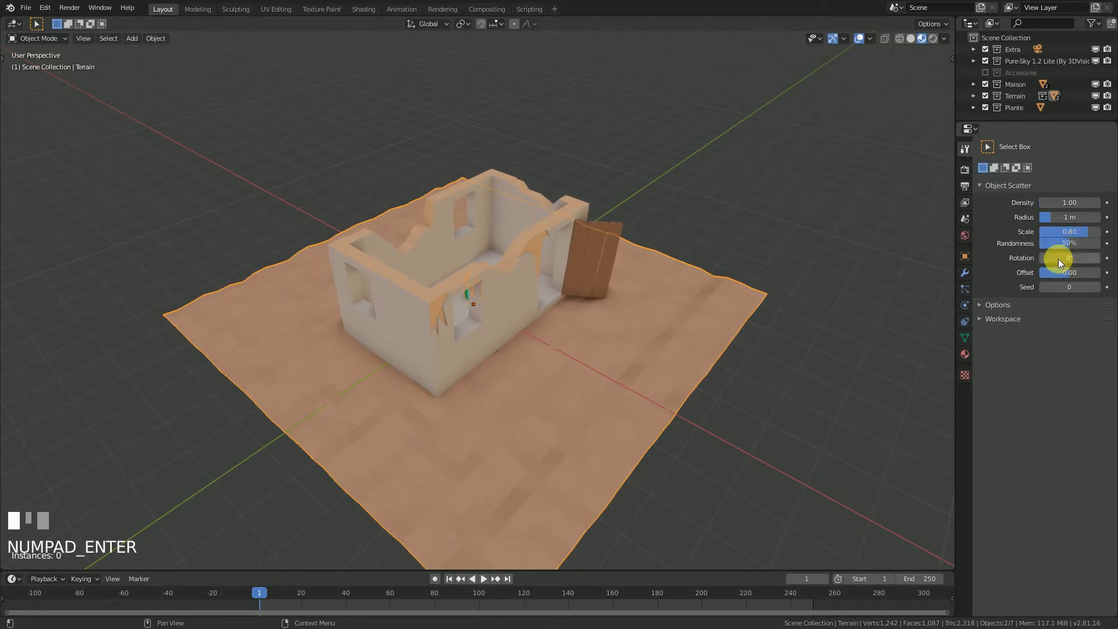
click(1058, 258)
text(50)
key(KP_Enter)
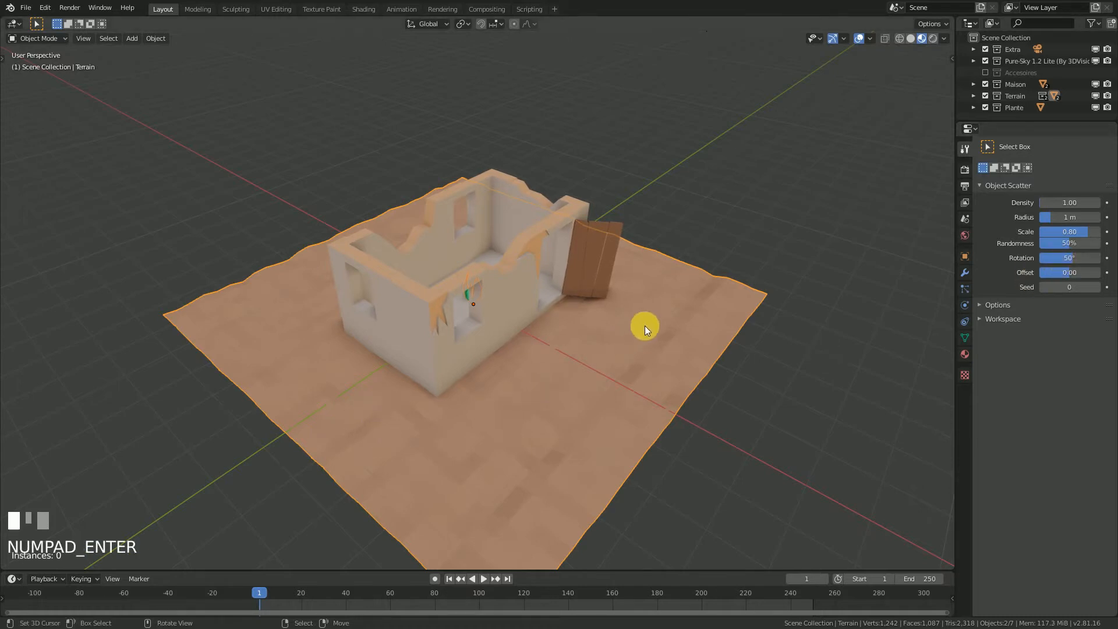
Paint scatter strokes on the terrain around all sides of the house and apply the plant scattering
drag(594, 410, 490, 454)
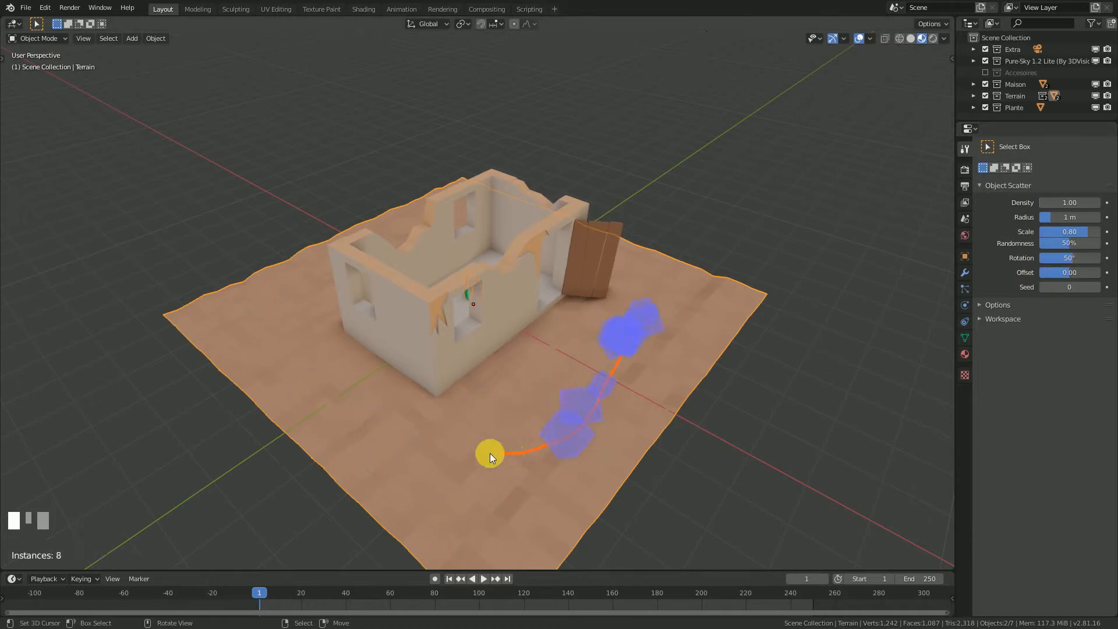
middle_drag(277, 355, 456, 410)
drag(370, 370, 676, 351)
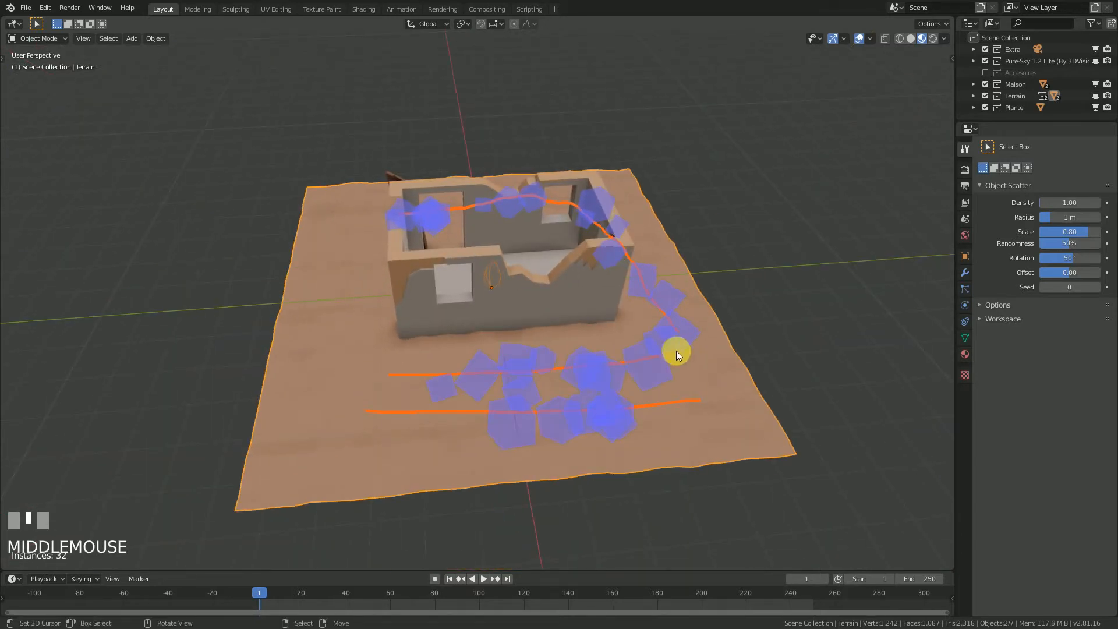
middle_drag(332, 393, 469, 409)
drag(678, 376, 424, 449)
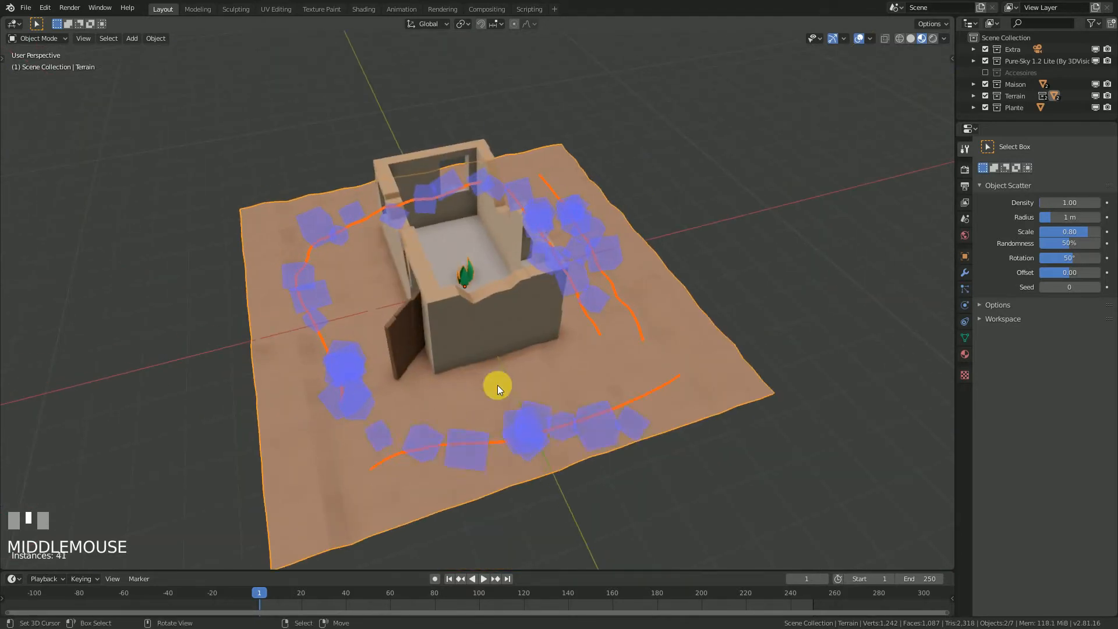
drag(497, 385, 726, 324)
mouse_move(725, 324)
middle_down()
mouse_move(516, 410)
mouse_move(583, 370)
mouse_move(442, 372)
mouse_move(587, 323)
mouse_move(484, 334)
mouse_move(613, 409)
mouse_move(592, 407)
middle_up()
key(Return)
Undo the plant scattering together with the scatter rotation change
scroll(686, 357, down, 2)
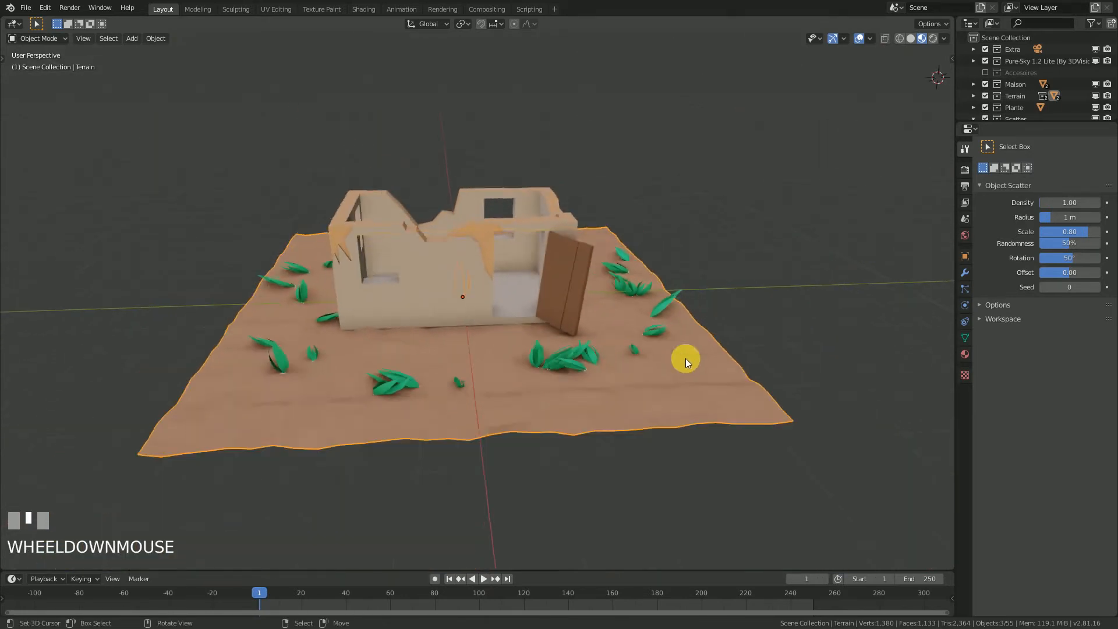
middle_drag(686, 357, 660, 369)
mouse_move(798, 315)
middle_down()
mouse_move(558, 386)
mouse_move(614, 387)
middle_up()
key(z)
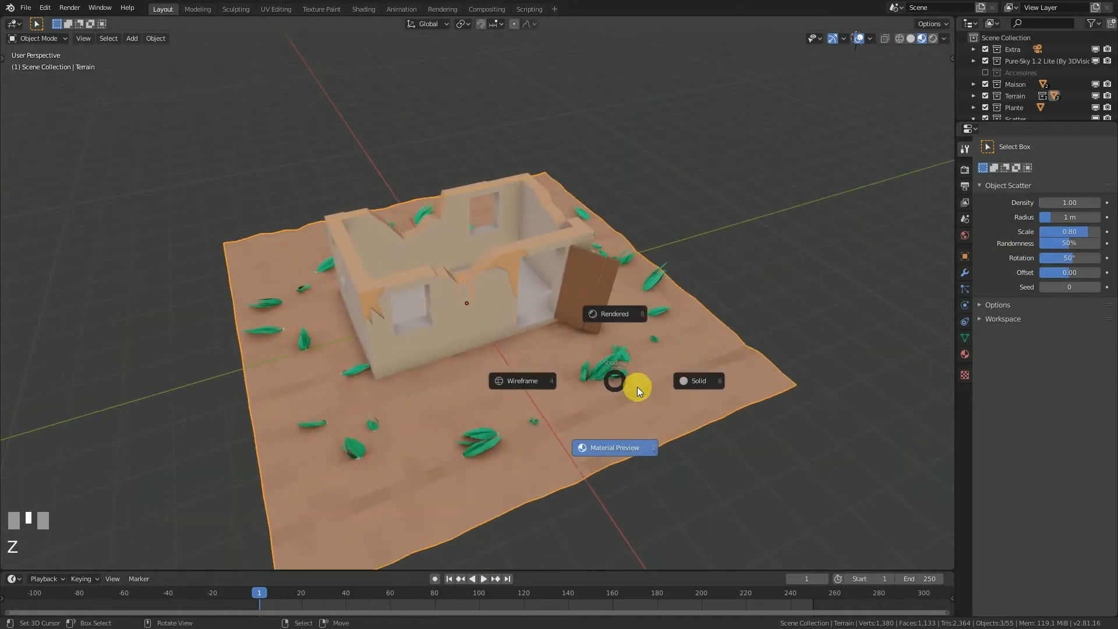
right_click(751, 291)
key(ctrl+z)
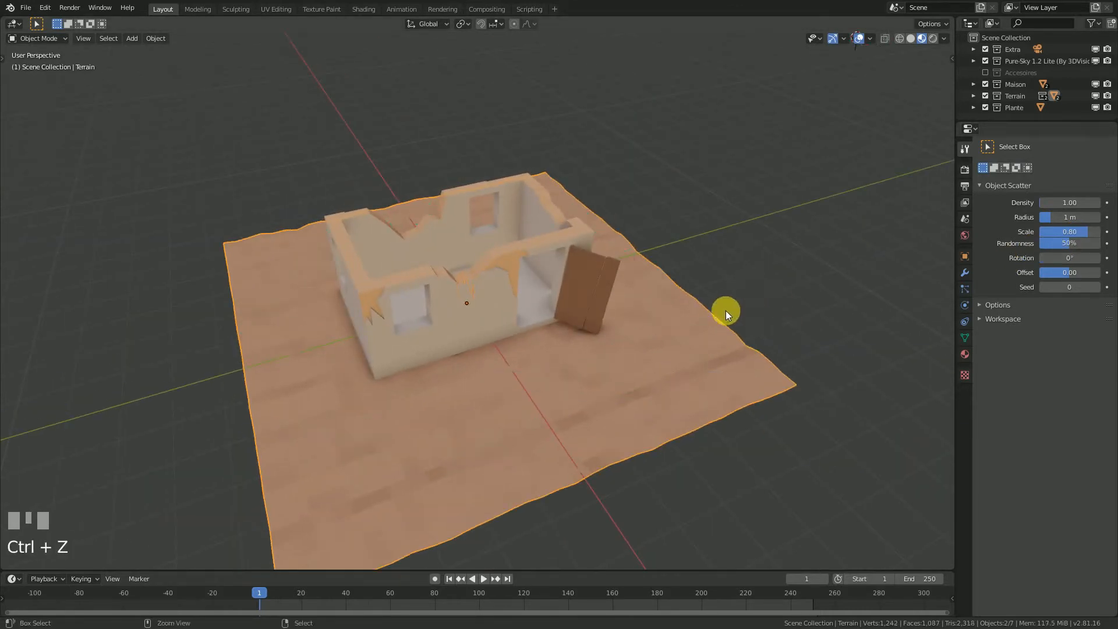
Enlarge the Outliner and expand the Terrain collection down to its Scatter.004 and Scatter.005 collections
middle_drag(725, 310, 663, 380)
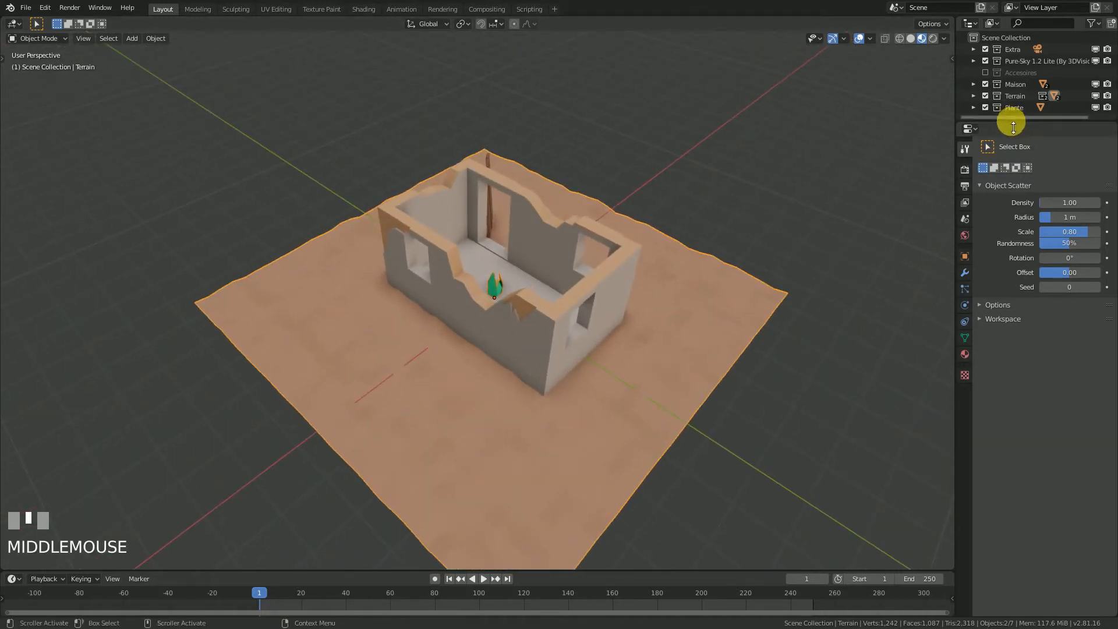
drag(1013, 123, 1013, 140)
click(974, 95)
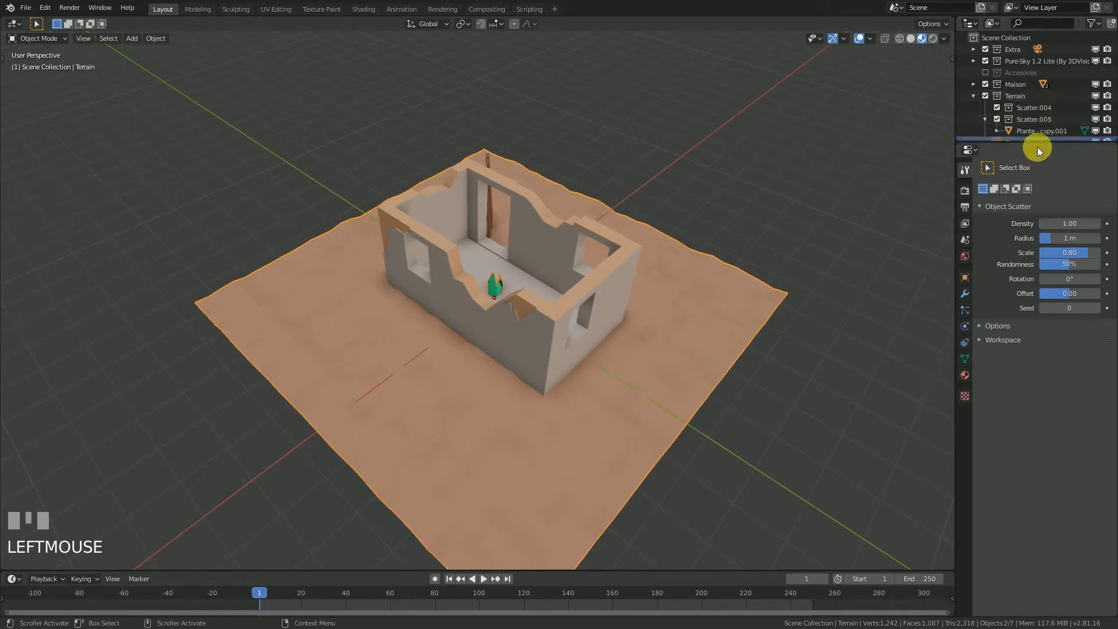
drag(1039, 142, 1039, 198)
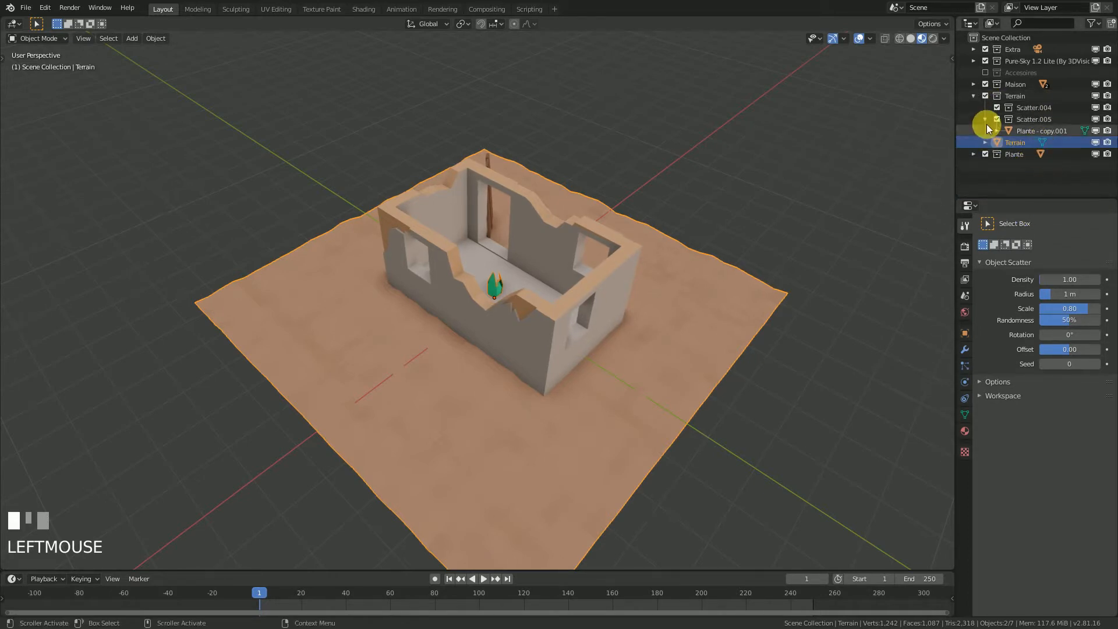
click(1006, 118)
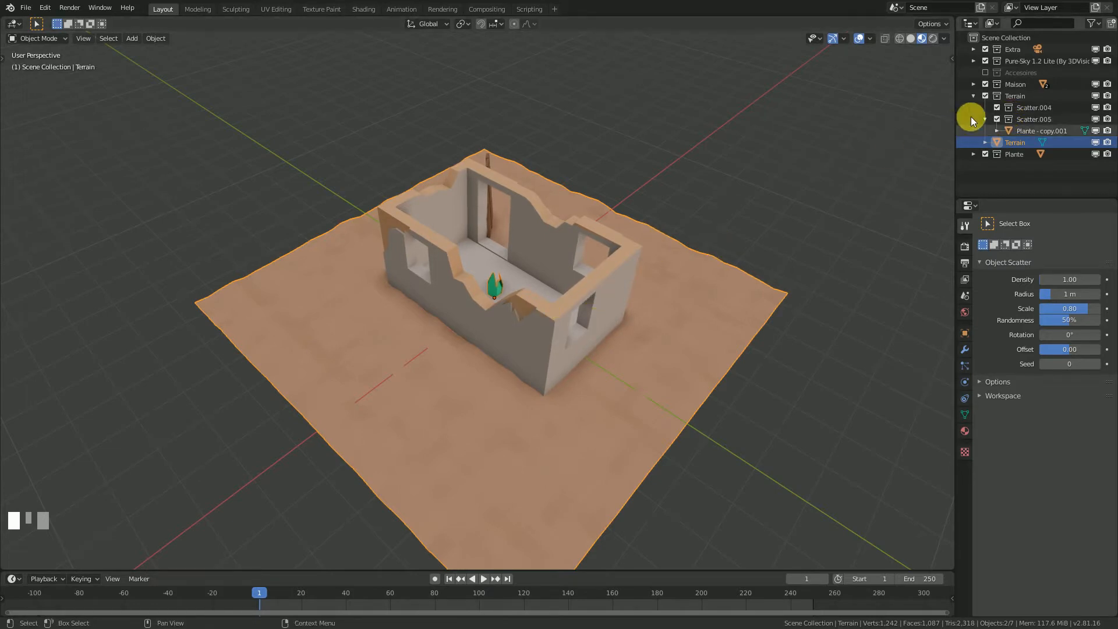
Delete the Scatter.004 and Scatter.005 collections with their contents and make the Scene Collection active
click(1023, 119)
right_click(1023, 112)
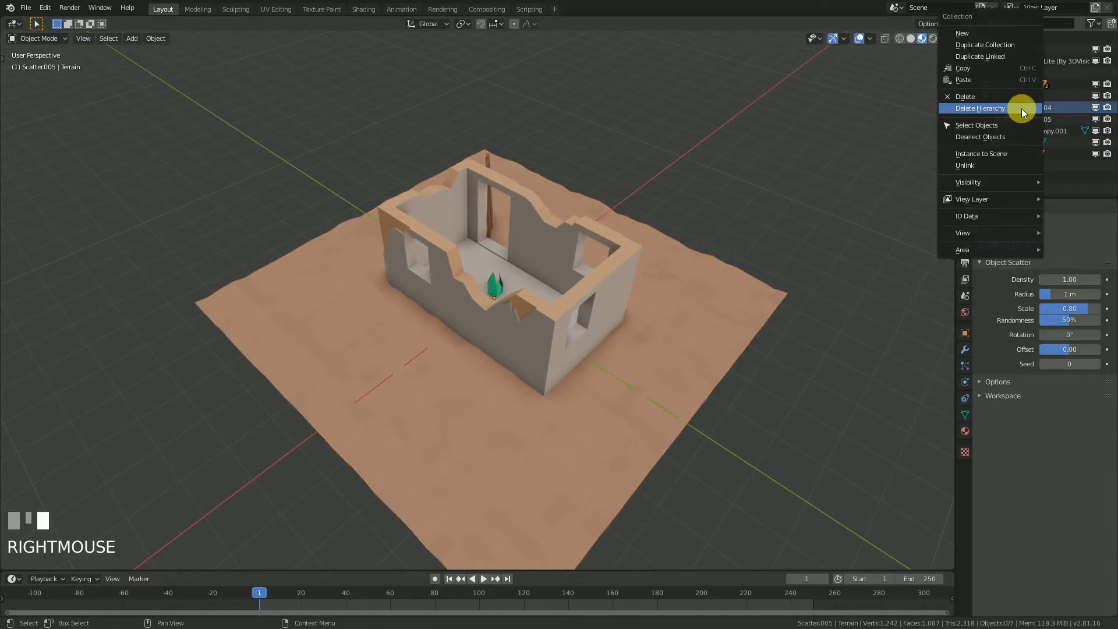
click(999, 106)
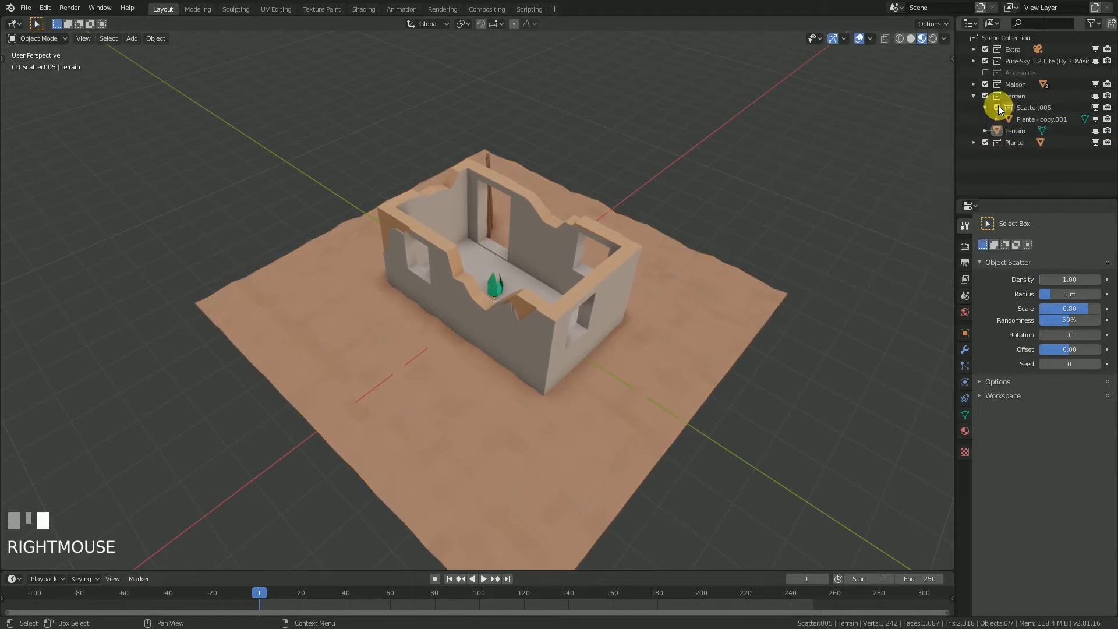
click(1031, 109)
right_click(1034, 110)
click(1033, 109)
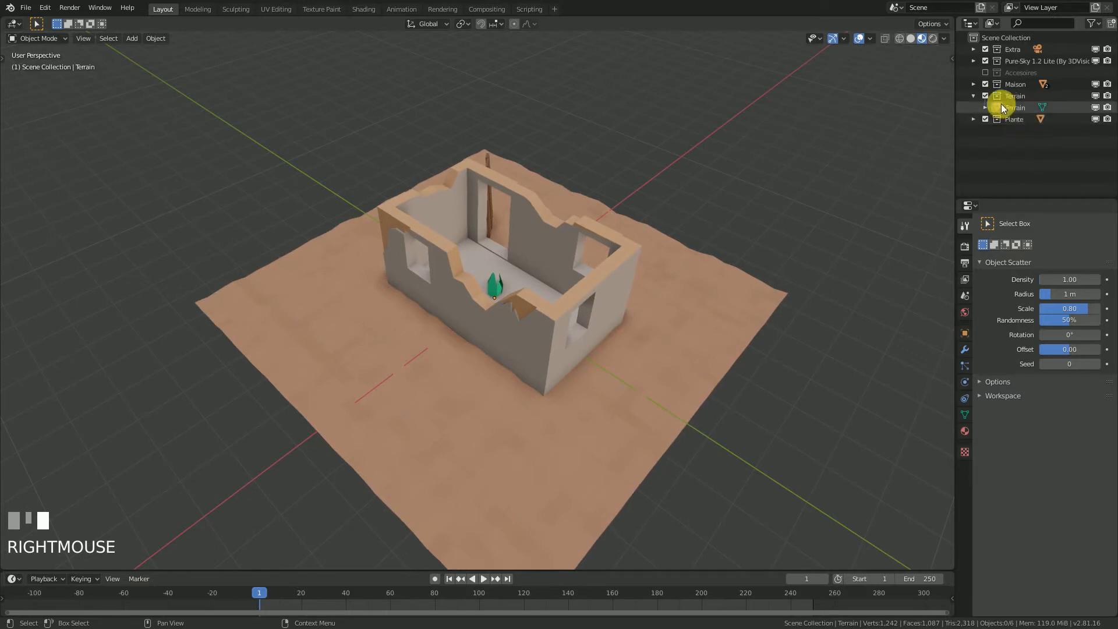
click(974, 97)
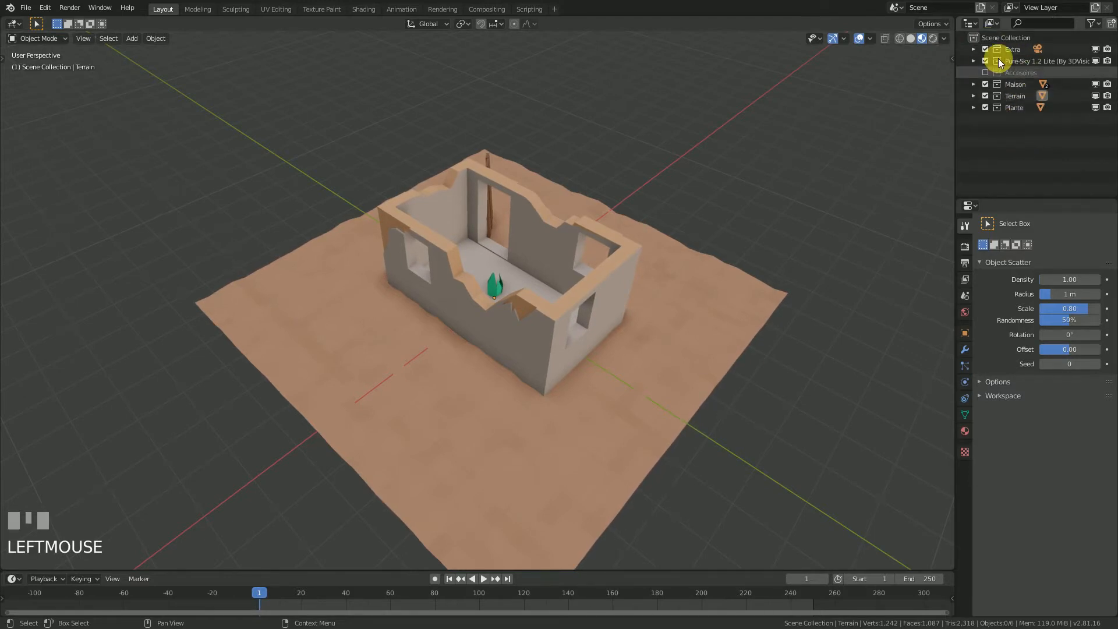
click(1001, 37)
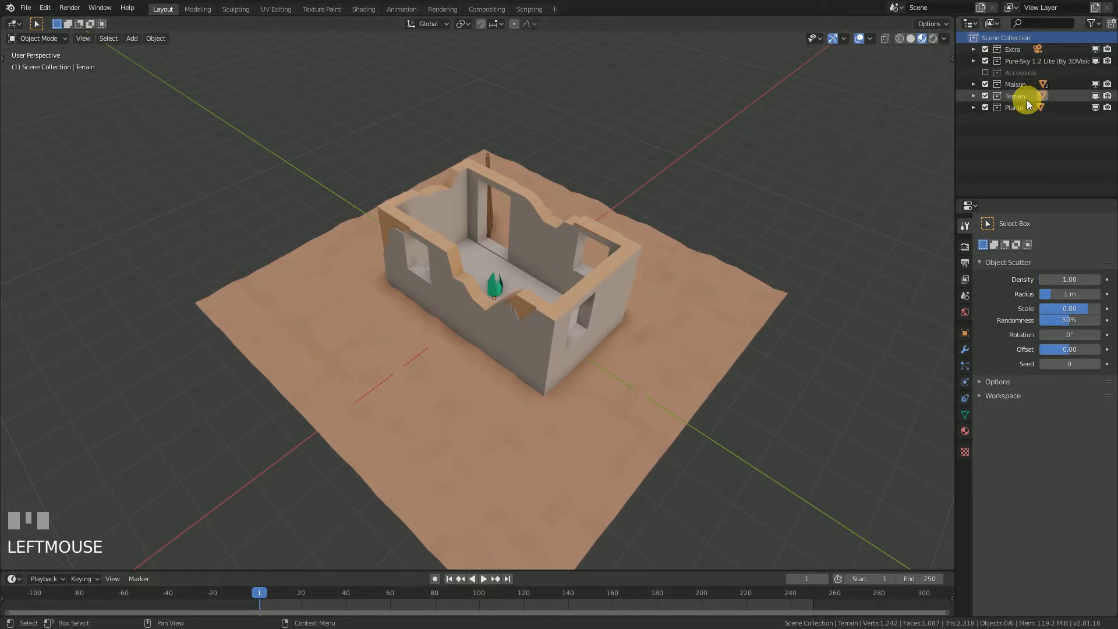
Select the plant together with the terrain as the active object and set the scatter's scale randomness to 0%
right_click(498, 279)
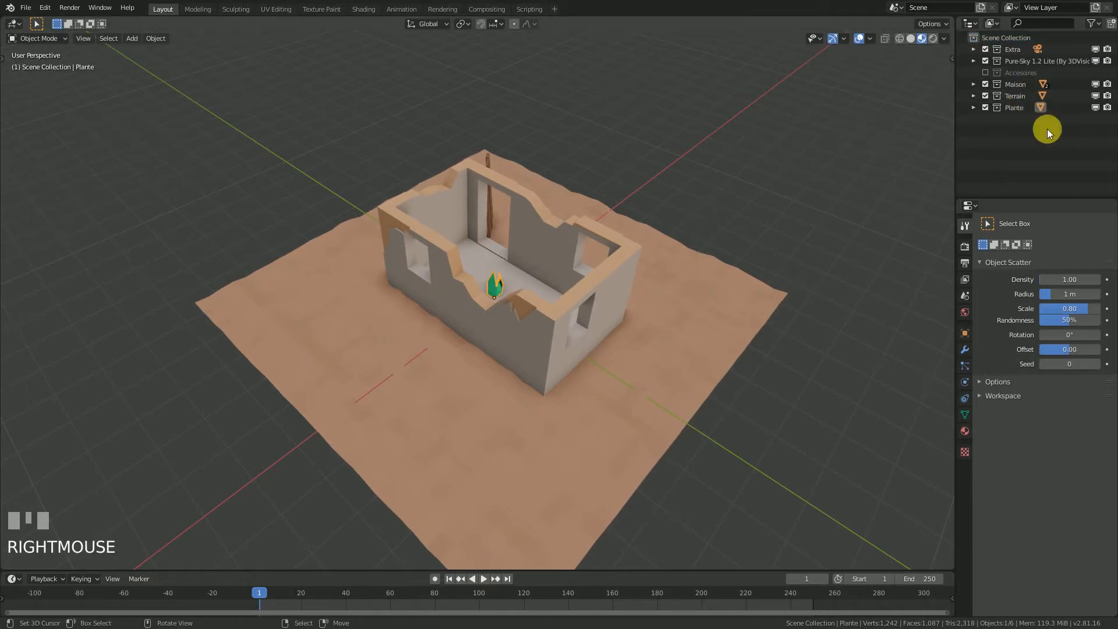
click(974, 108)
click(973, 108)
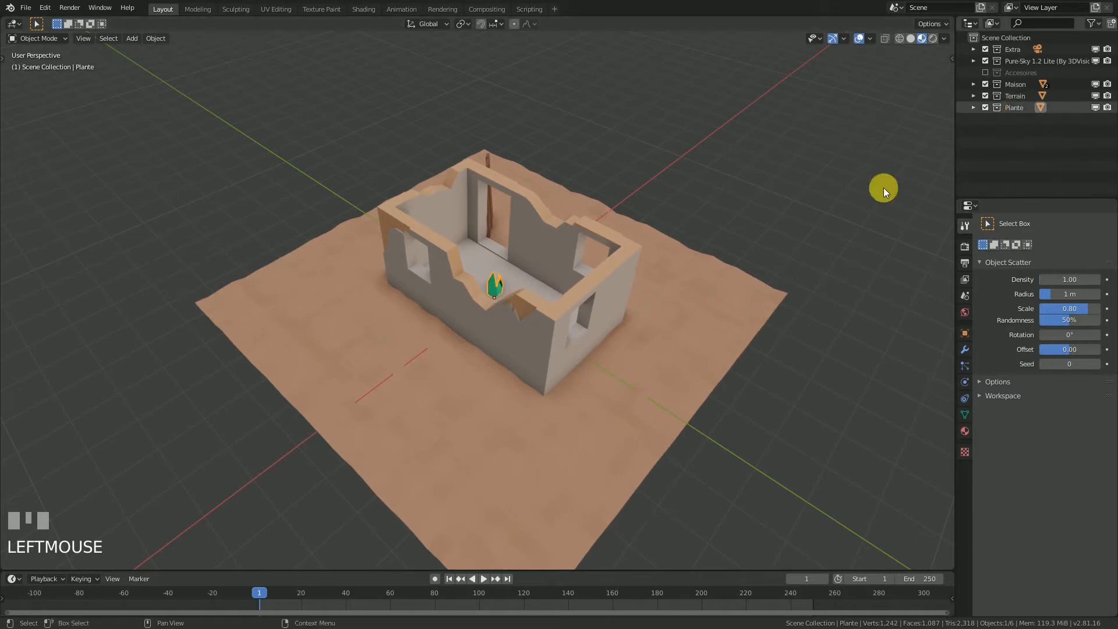
shift+right_click(645, 357)
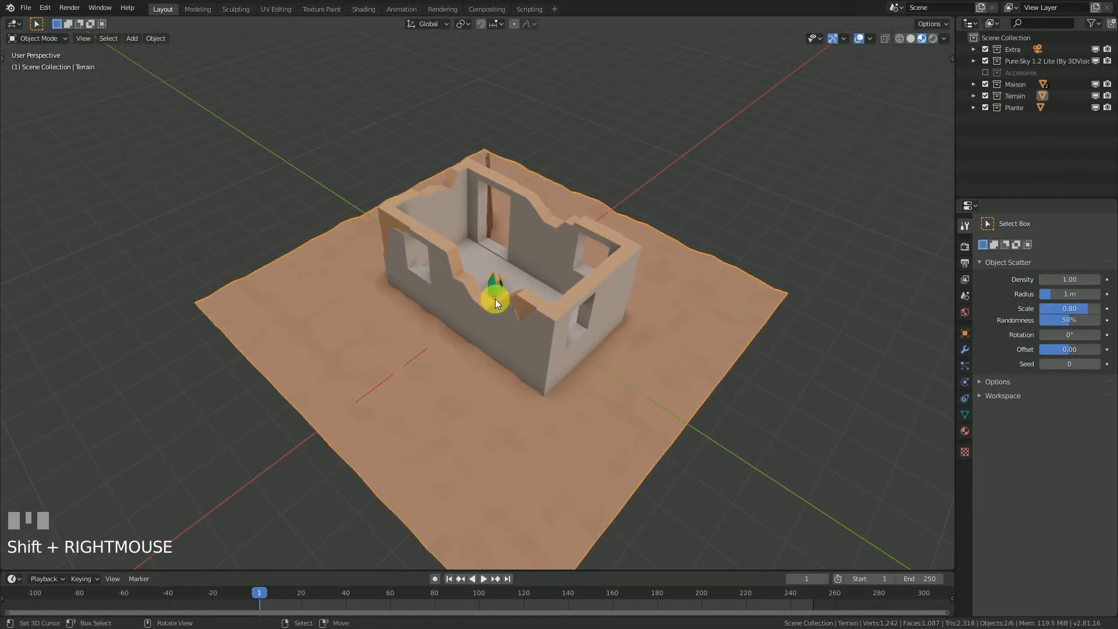
right_click(490, 281)
shift+right_click(640, 364)
drag(1086, 316, 1065, 347)
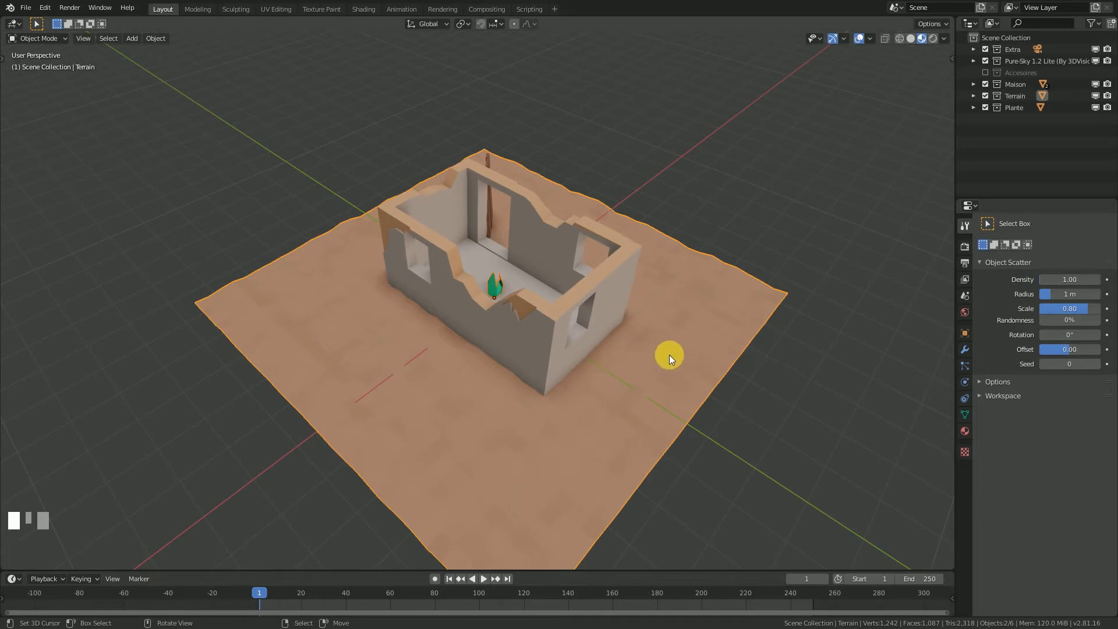
Run Scatter Objects, paint strokes on the terrain around all sides of the house and apply the scattering
key(F3)
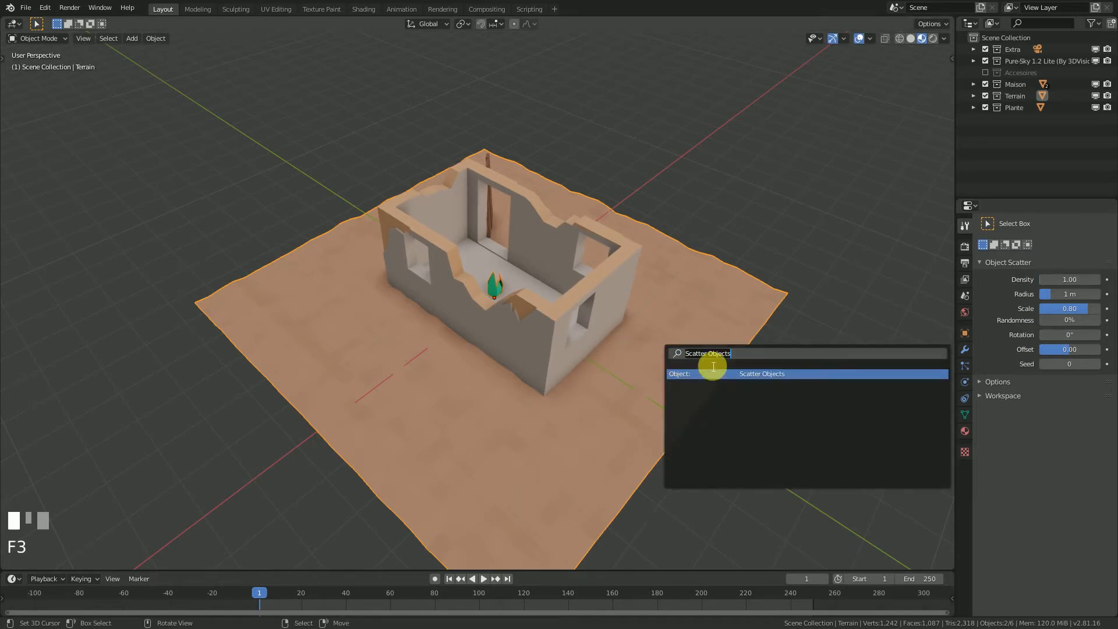
click(768, 378)
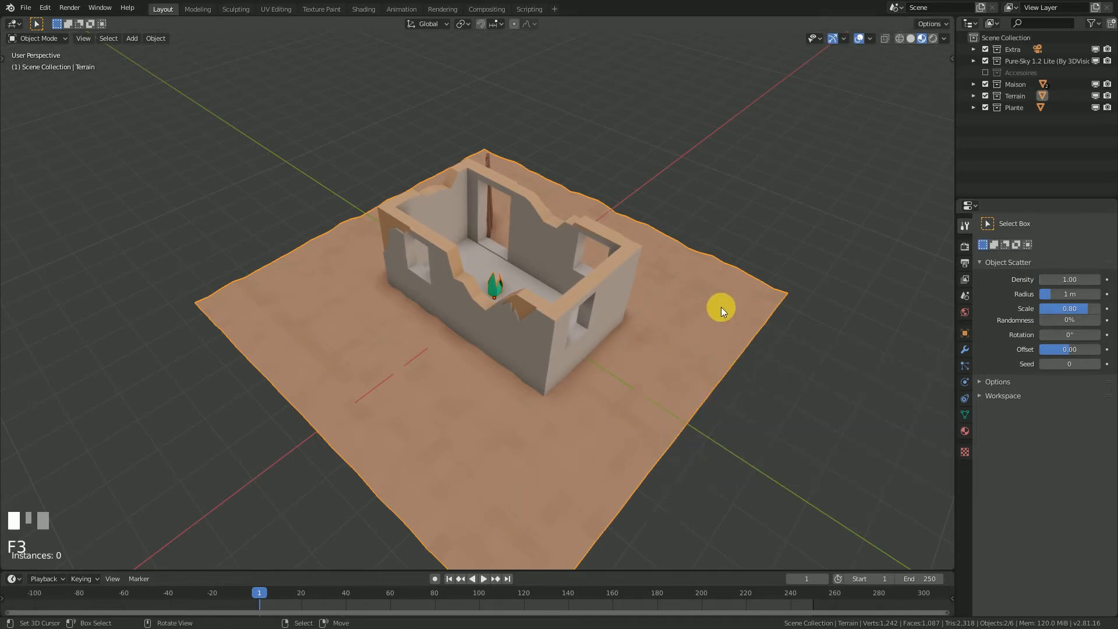
mouse_move(695, 347)
mouse_down()
mouse_move(624, 423)
mouse_move(526, 480)
mouse_up()
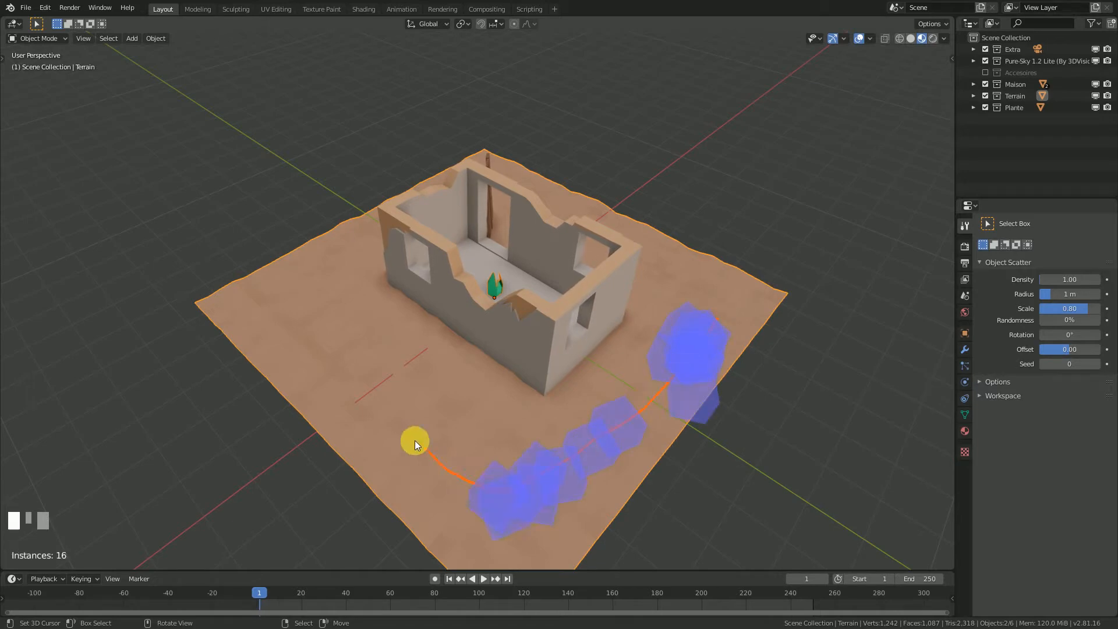
mouse_move(414, 440)
mouse_down()
mouse_move(274, 342)
mouse_move(362, 342)
mouse_move(509, 418)
mouse_up()
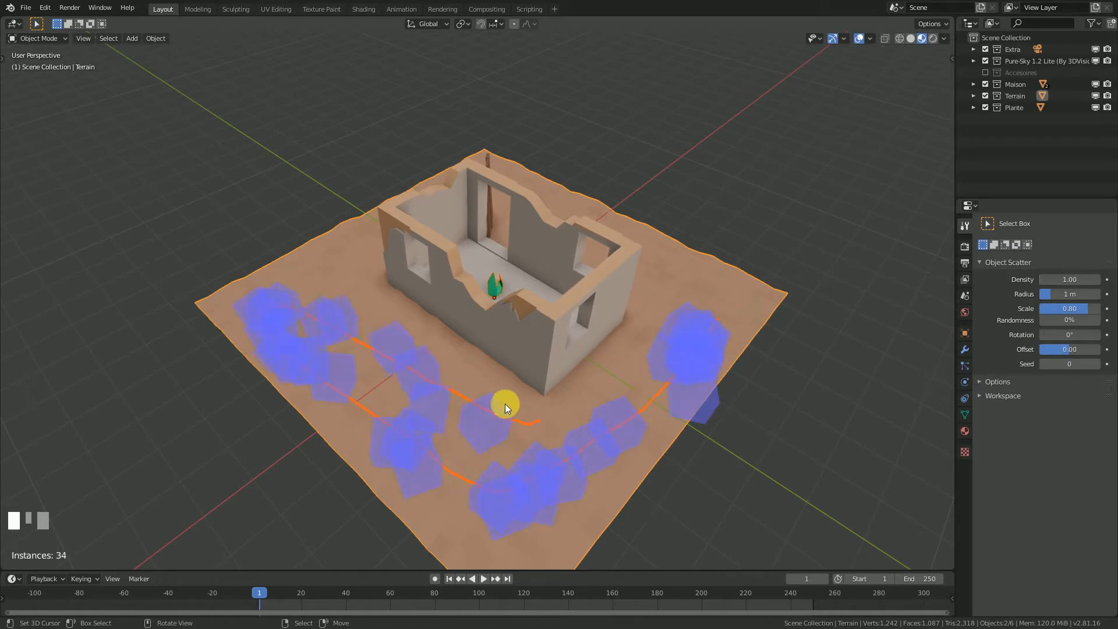
middle_drag(505, 403, 644, 382)
drag(605, 376, 480, 406)
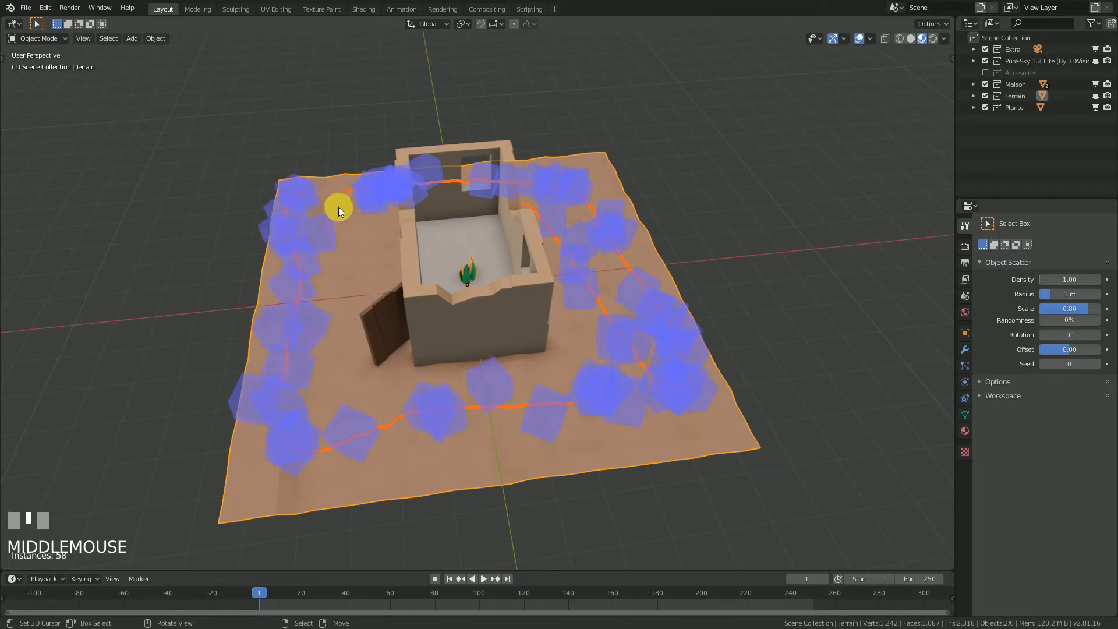
drag(338, 210, 327, 324)
mouse_move(326, 325)
middle_down()
mouse_move(500, 397)
mouse_move(608, 391)
mouse_move(537, 392)
mouse_move(554, 401)
mouse_move(543, 399)
middle_up()
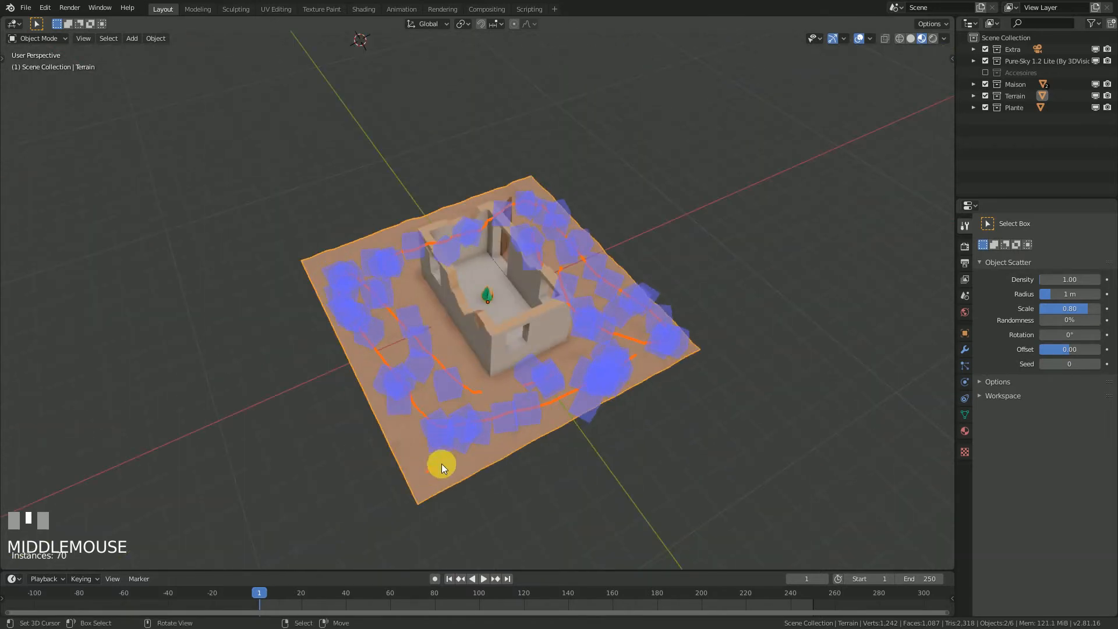
middle_drag(389, 449, 465, 444)
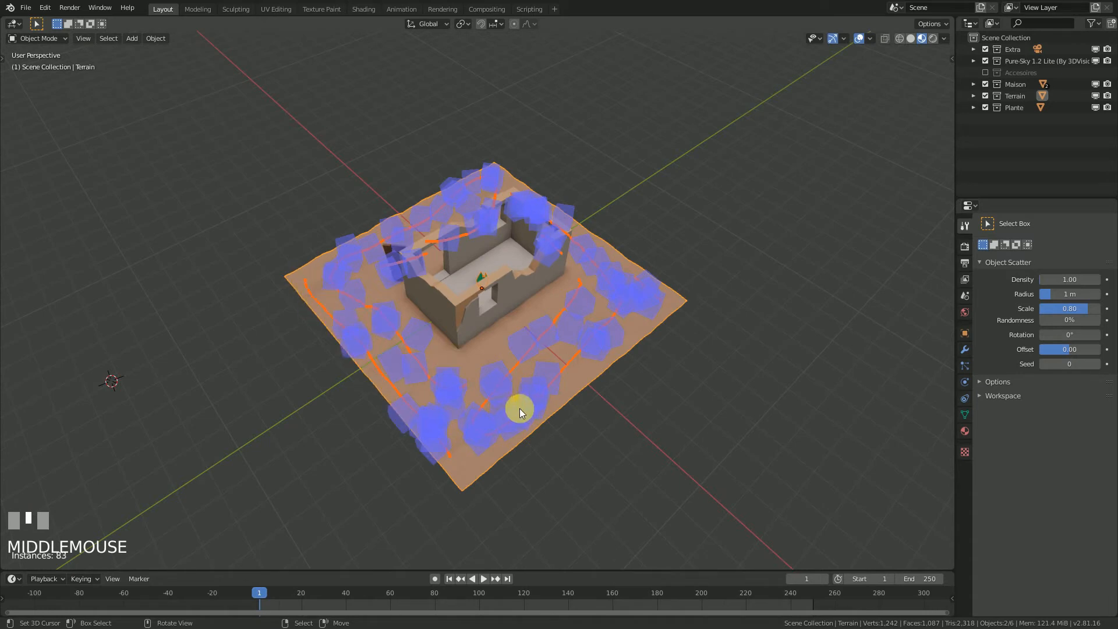
middle_drag(516, 408, 487, 385)
scroll(588, 365, up, 2)
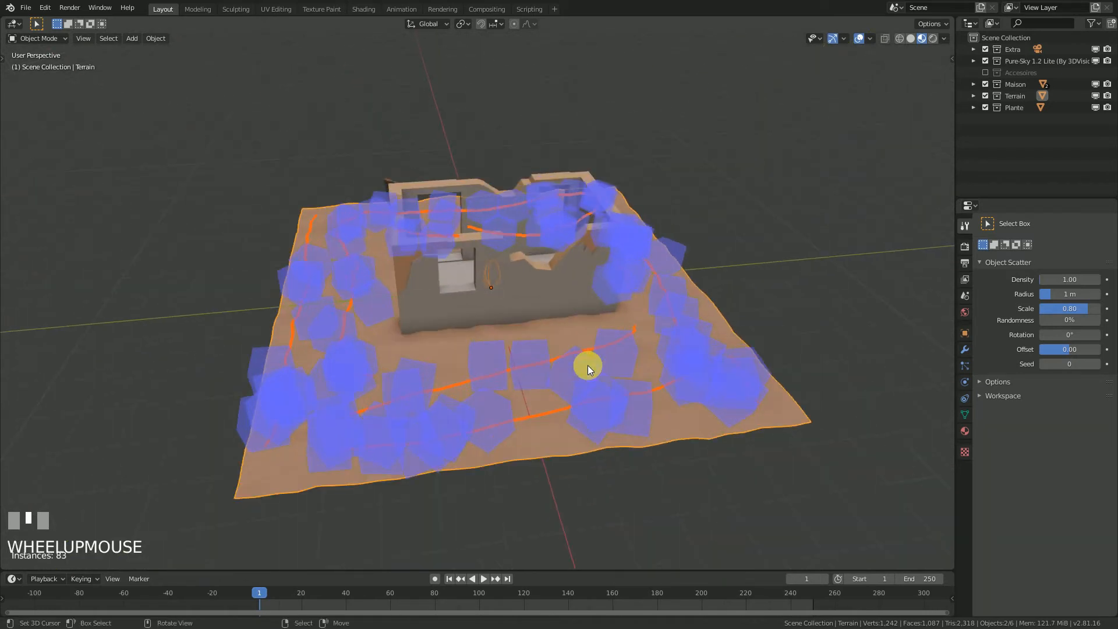
key(Return)
Examine the scattered plants around the house from several sides
mouse_move(687, 379)
middle_down()
mouse_move(724, 369)
mouse_move(665, 354)
mouse_move(491, 362)
mouse_move(685, 368)
mouse_move(672, 408)
mouse_move(655, 412)
mouse_move(563, 381)
mouse_move(703, 379)
middle_up()
middle_drag(583, 340, 618, 336)
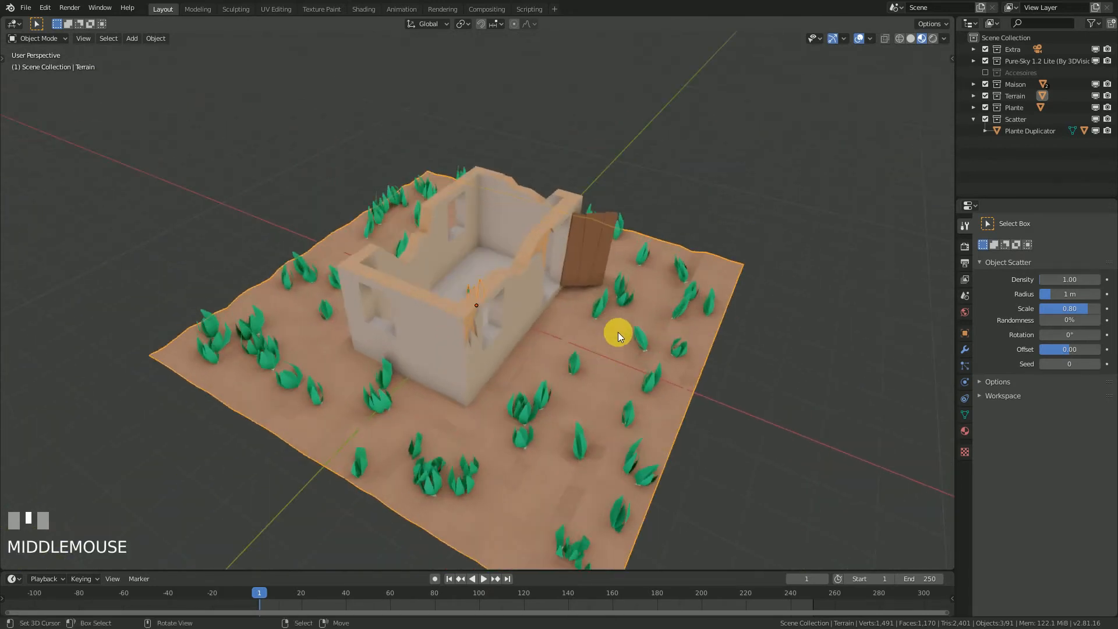
middle_drag(669, 380, 748, 334)
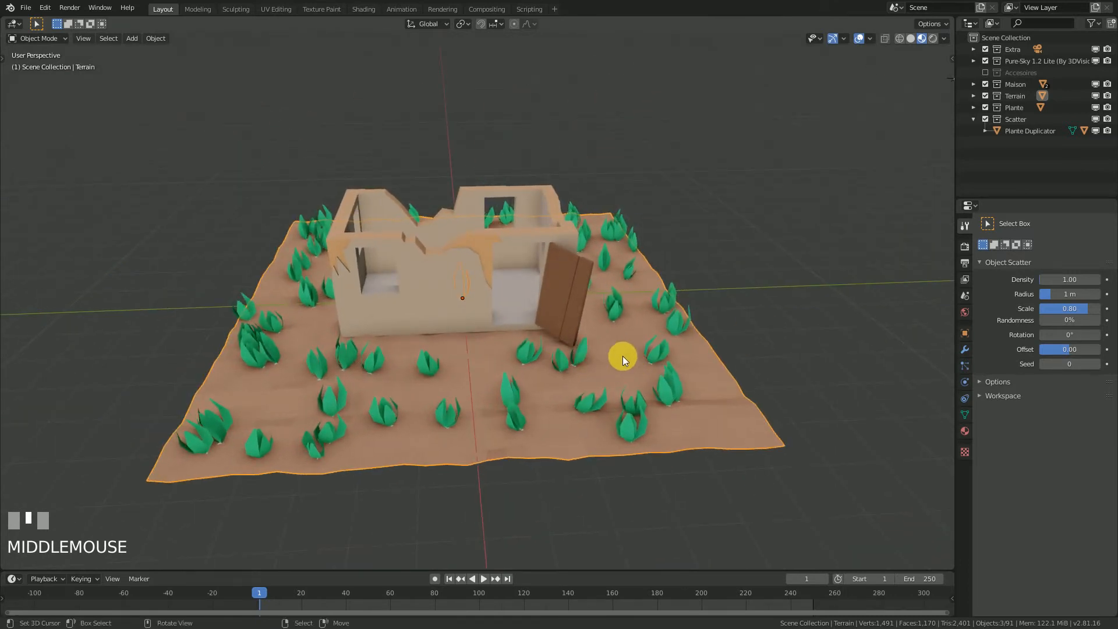
middle_drag(623, 358, 562, 332)
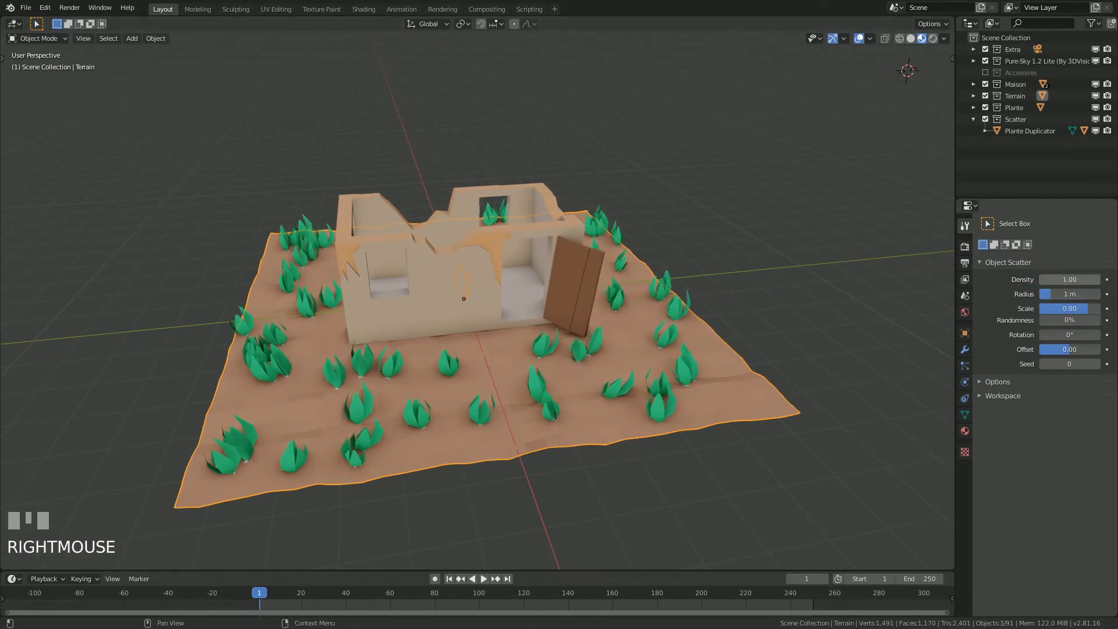
right_click(579, 337)
middle_drag(539, 379, 692, 340)
middle_drag(508, 352, 502, 303)
Try to scale the original plant inside the house and select the Plante Duplicator object
right_click(464, 273)
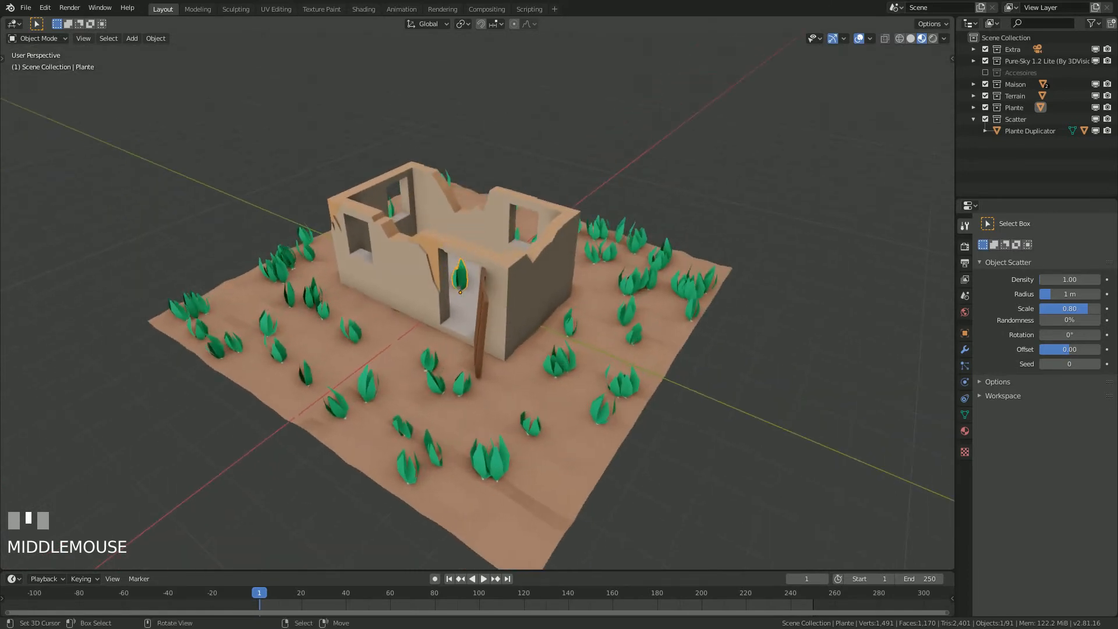
key(s)
right_click(1029, 128)
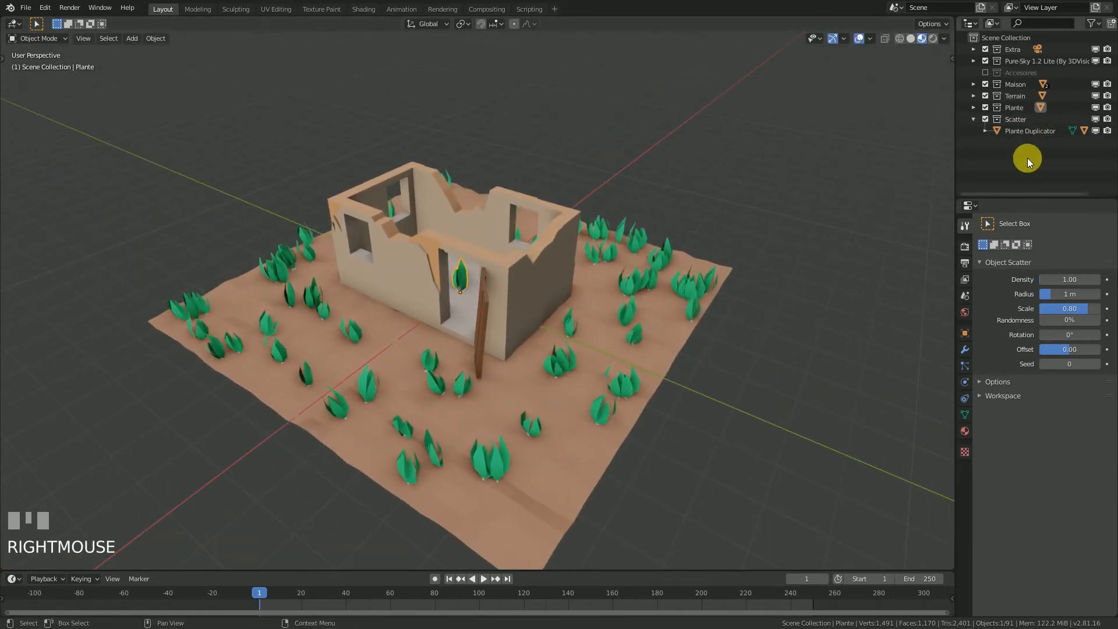
click(1030, 132)
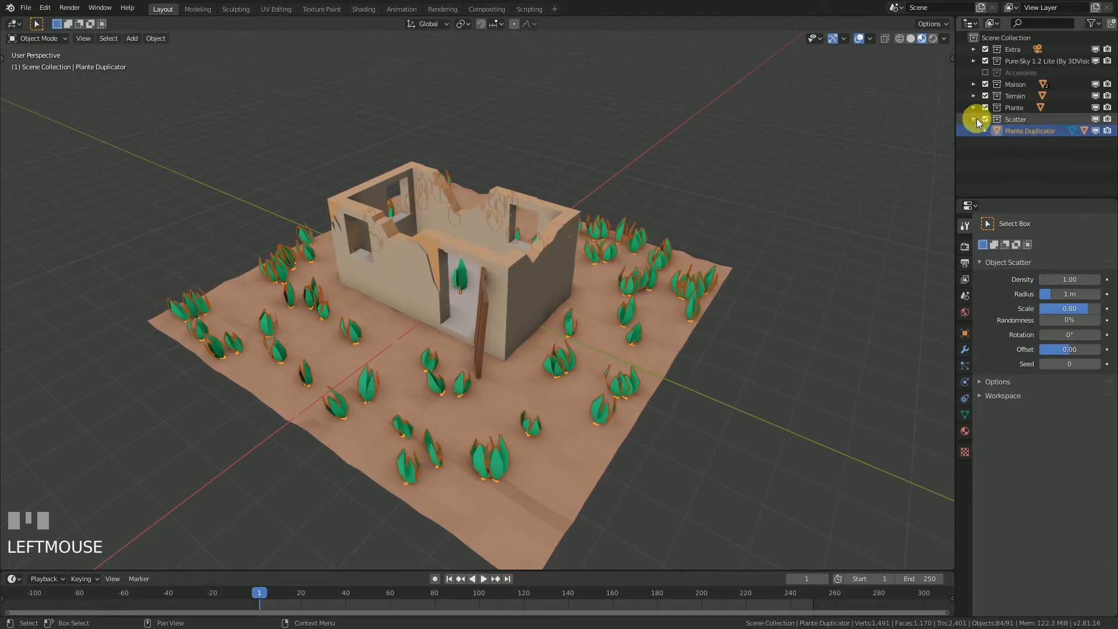
middle_drag(612, 245, 452, 279)
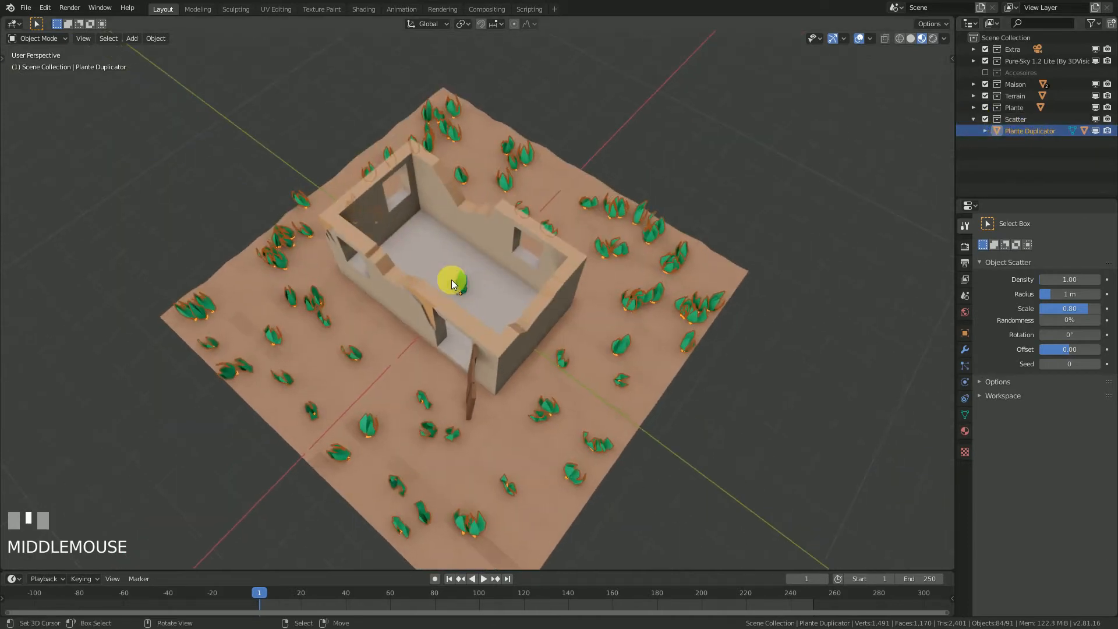
Try to scale the Plante object in the Plante collection and exclude that collection from the view layer
click(974, 108)
click(1005, 119)
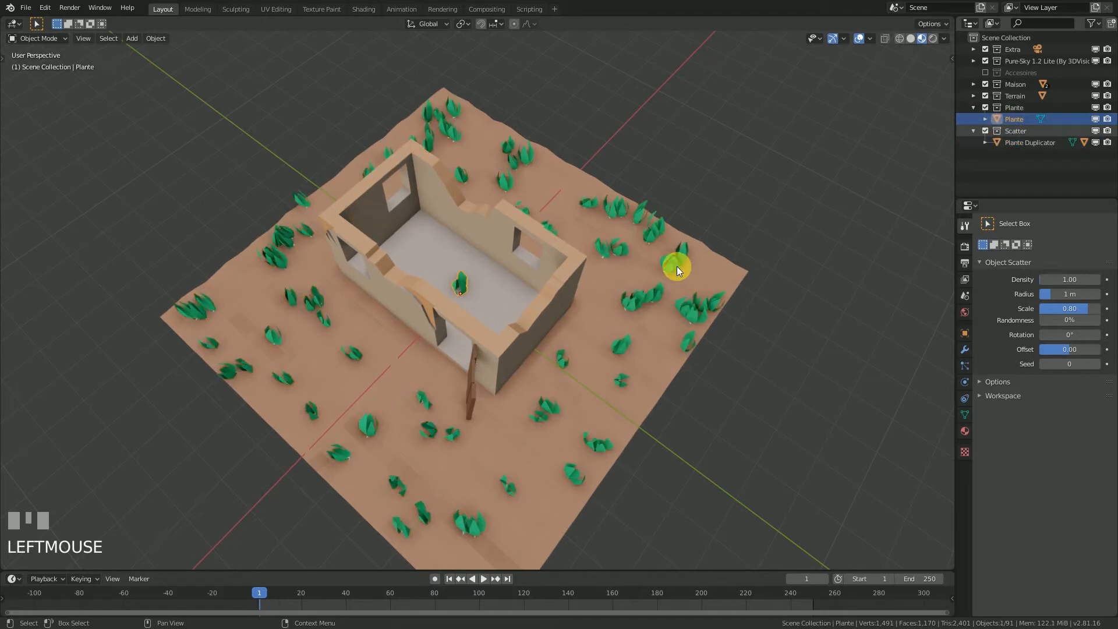
key(s)
right_click(508, 375)
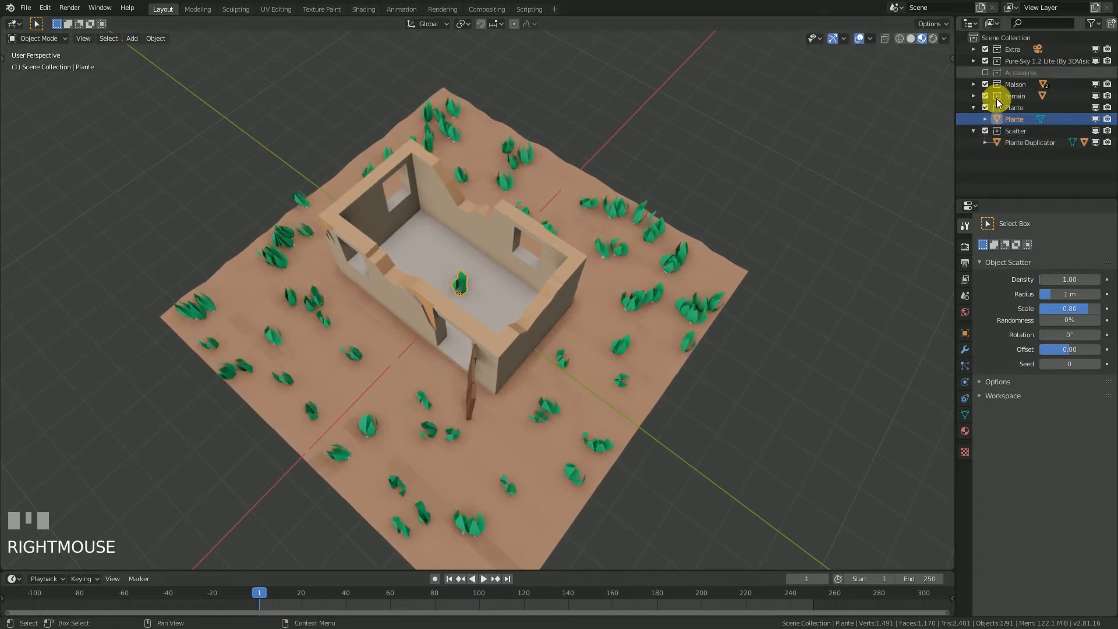
click(985, 107)
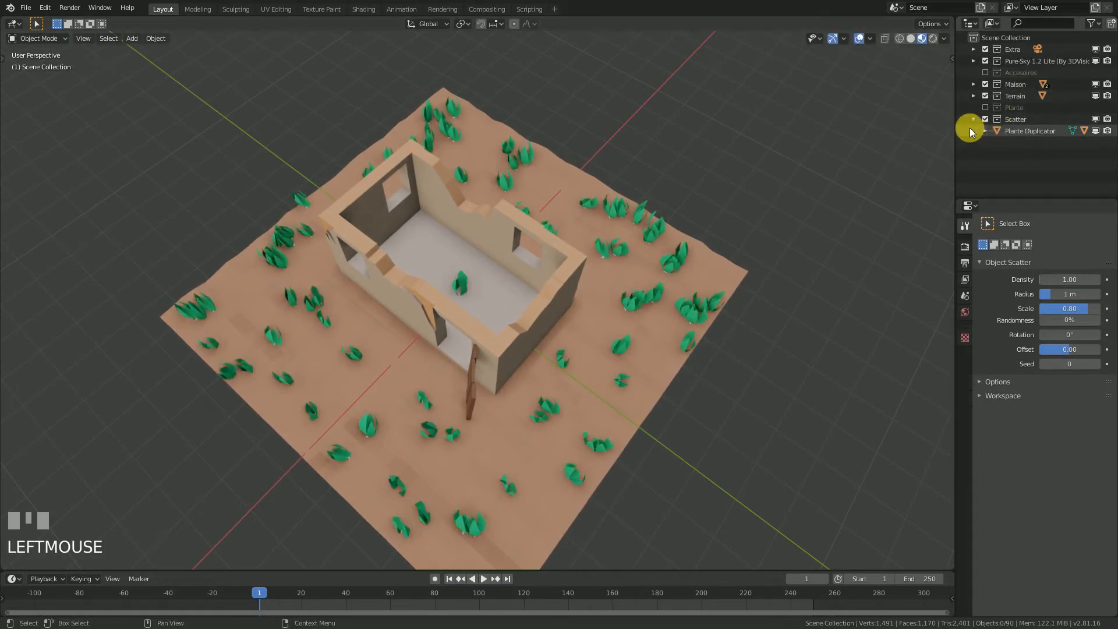
Try rescaling the scatter's source plant copy inside the house to resize all scattered plants
key(s)
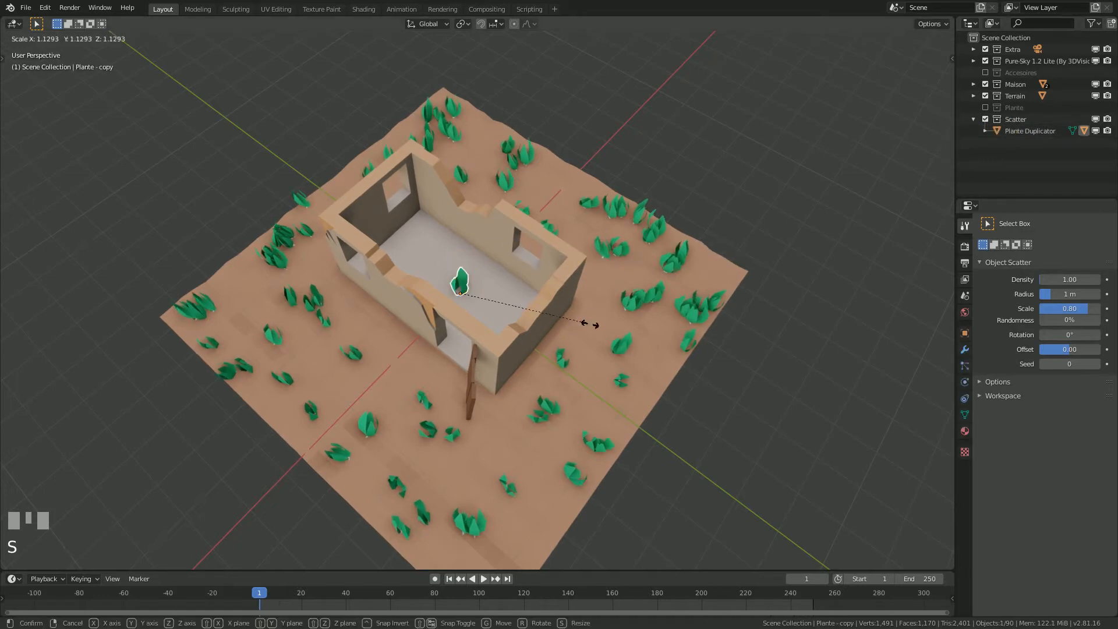
click(572, 321)
middle_drag(574, 327, 530, 309)
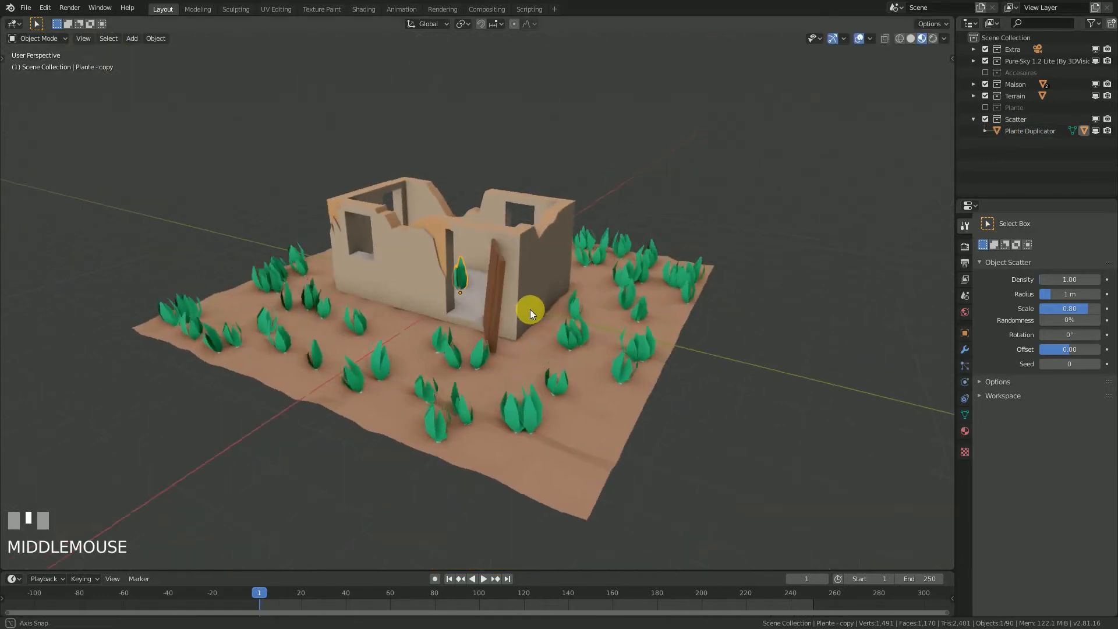
scroll(543, 318, up, 3)
key(s)
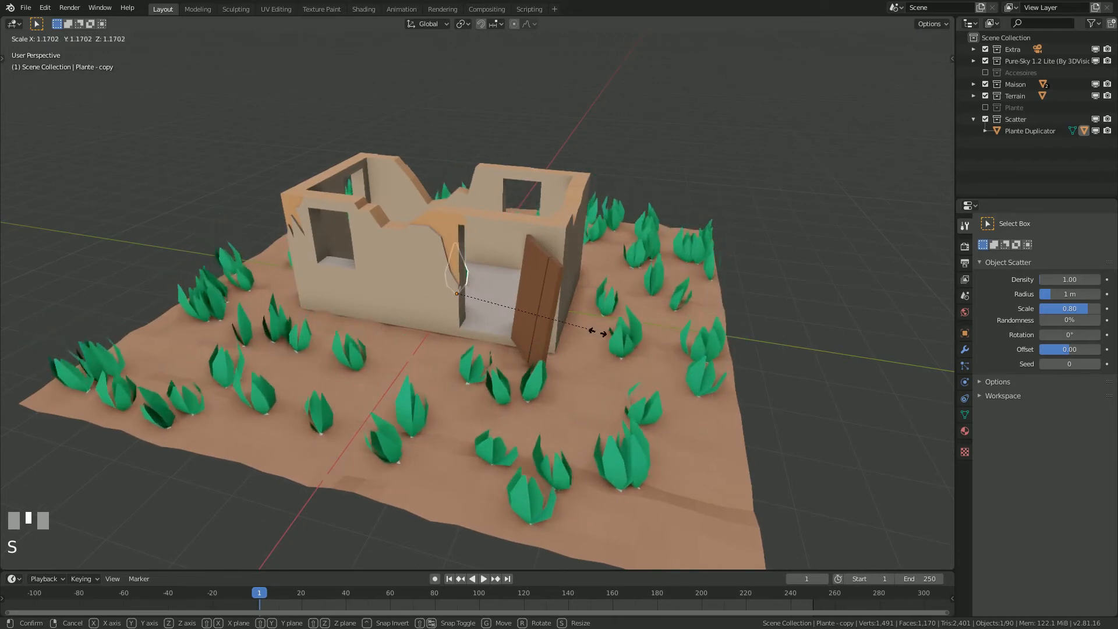
right_click(495, 310)
Try to move a single vertex of the source plant copy in Edit Mode with random-falloff proportional editing
middle_drag(495, 310, 453, 305)
key(Tab)
scroll(455, 280, up, 2)
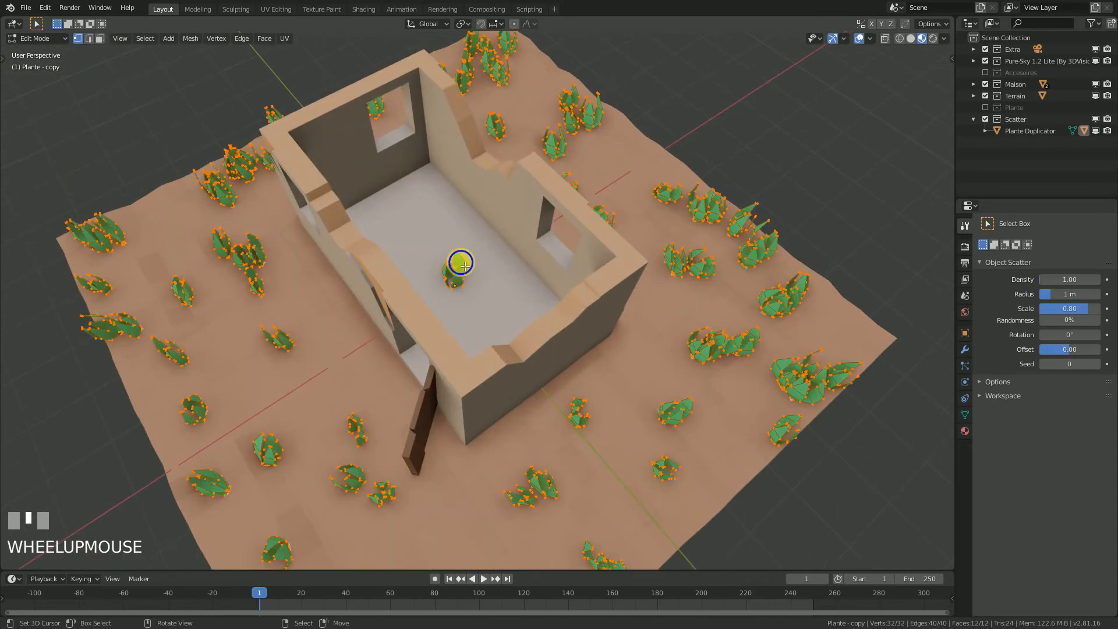
click(455, 263)
middle_drag(456, 260, 463, 268)
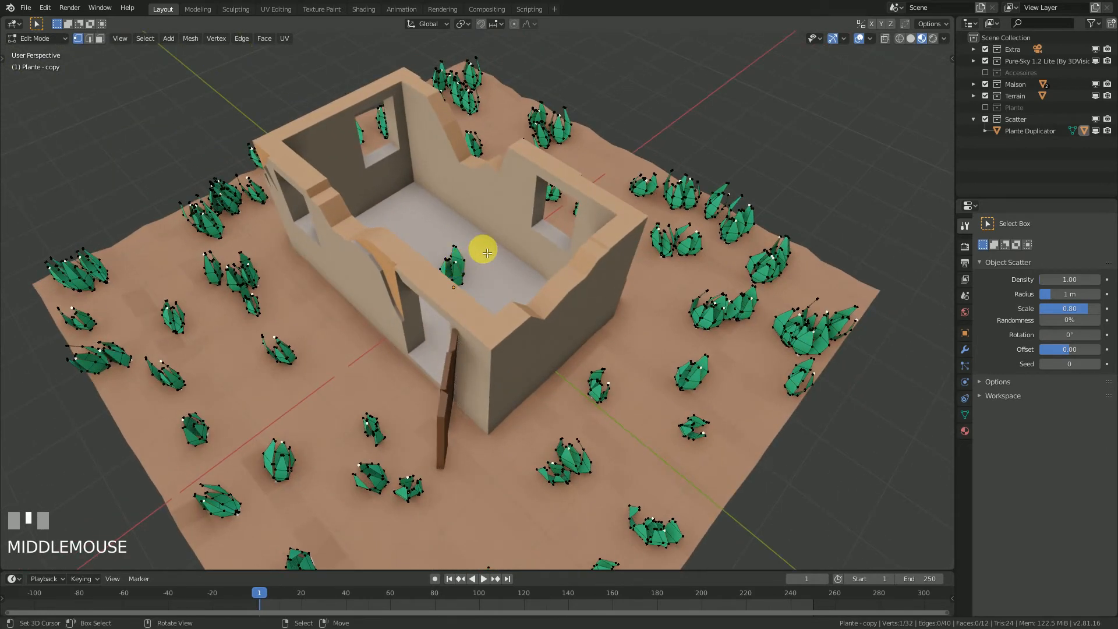
key(g)
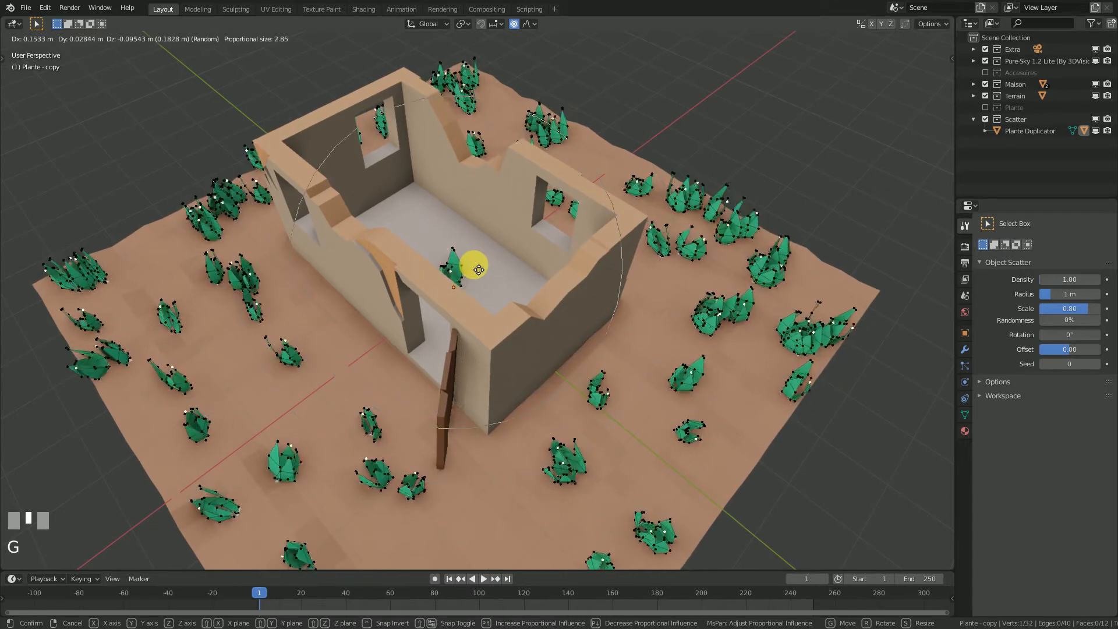
right_click(483, 272)
key(Tab)
Select the Plante Duplicator object through one of the scattered plants and enter Edit Mode on it
middle_drag(494, 305, 542, 324)
scroll(541, 324, up, 2)
middle_drag(391, 324, 482, 380)
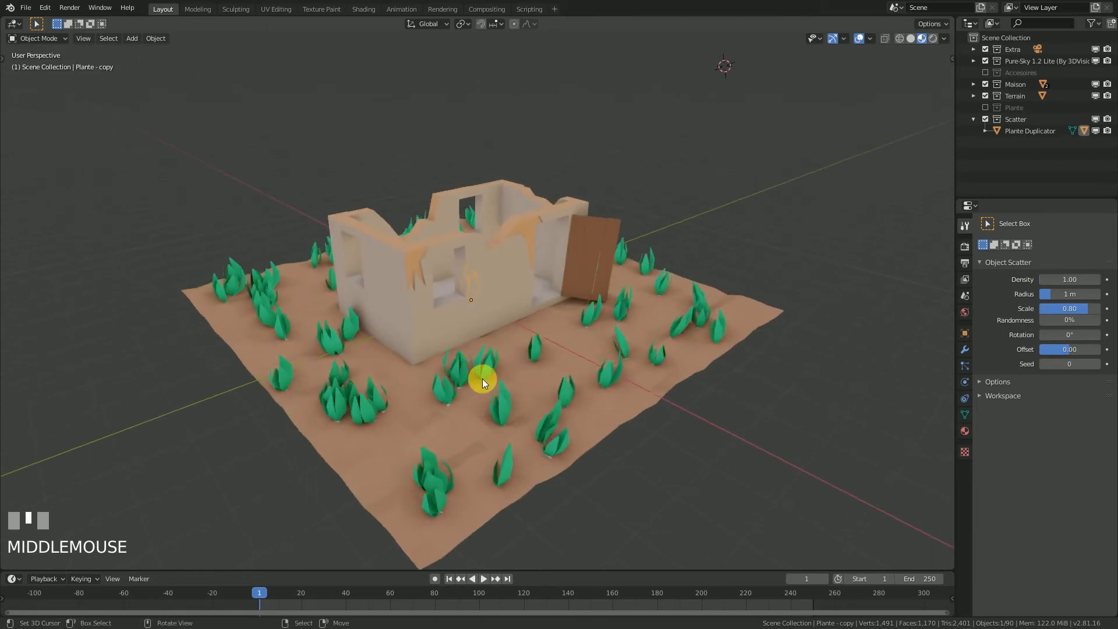
right_click(484, 361)
middle_drag(588, 367, 506, 398)
key(Tab)
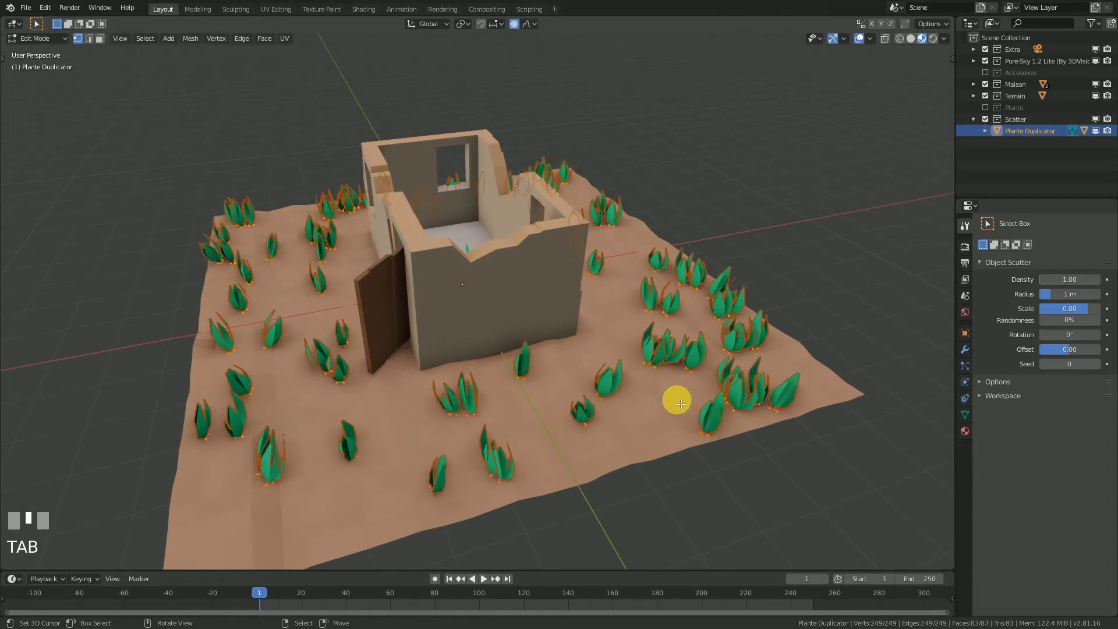
Select the linked face of one plant in front of the house and try to move it with proportional editing on
shift+middle_drag(617, 407, 524, 362)
scroll(512, 369, up, 5)
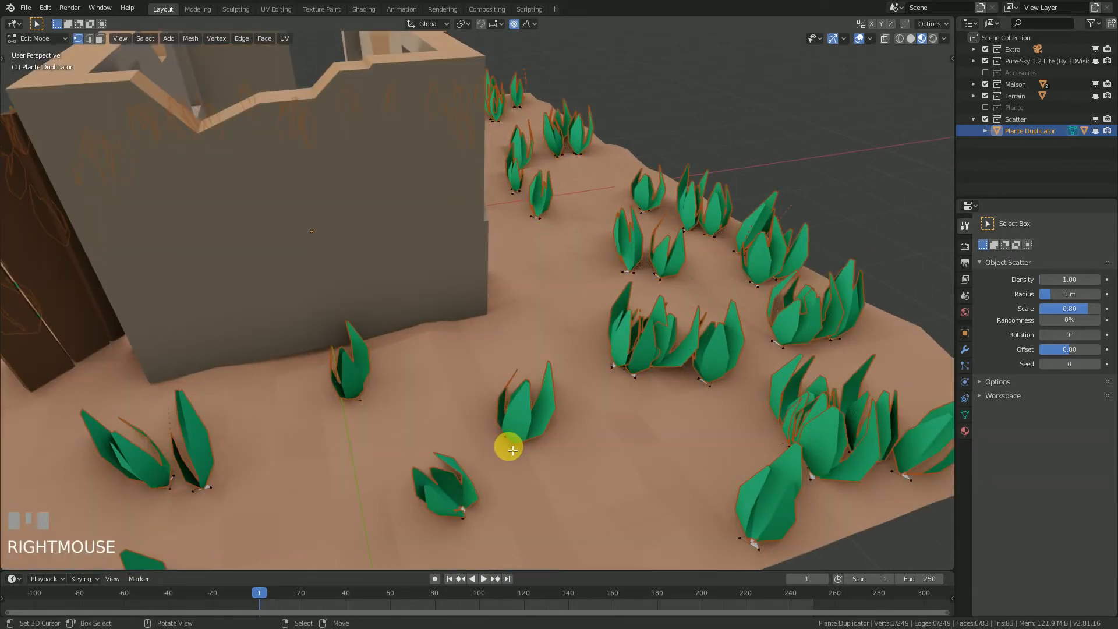
key(l)
middle_drag(533, 422, 553, 409)
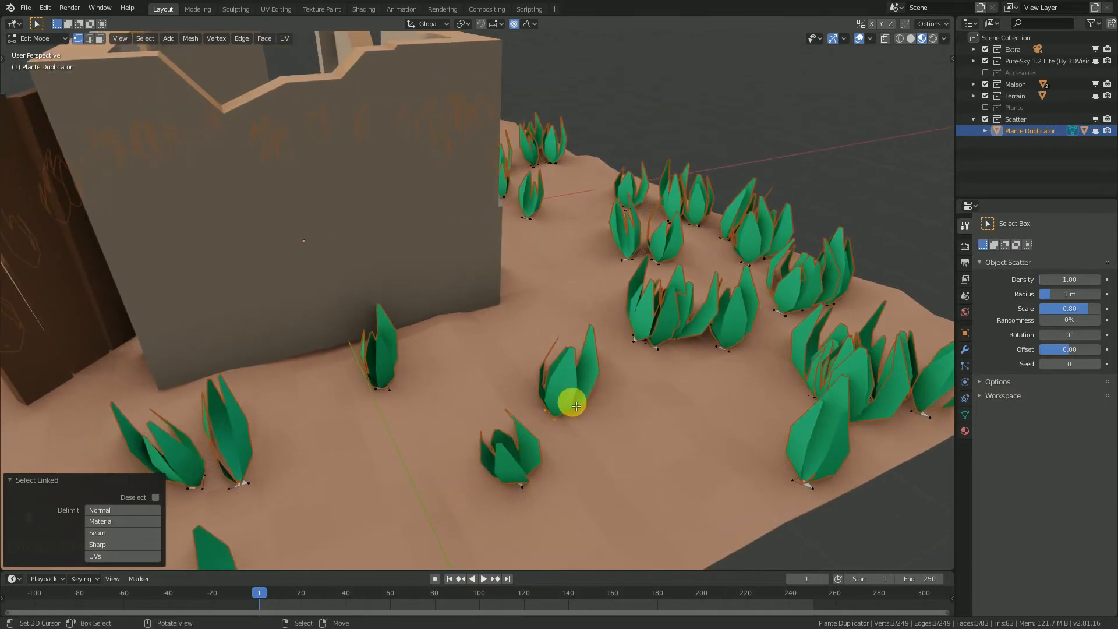
key(g)
right_click(587, 379)
Turn off proportional editing and try to move the selected plant's face on its own
key(o)
scroll(586, 377, down, 3)
middle_drag(585, 377, 470, 372)
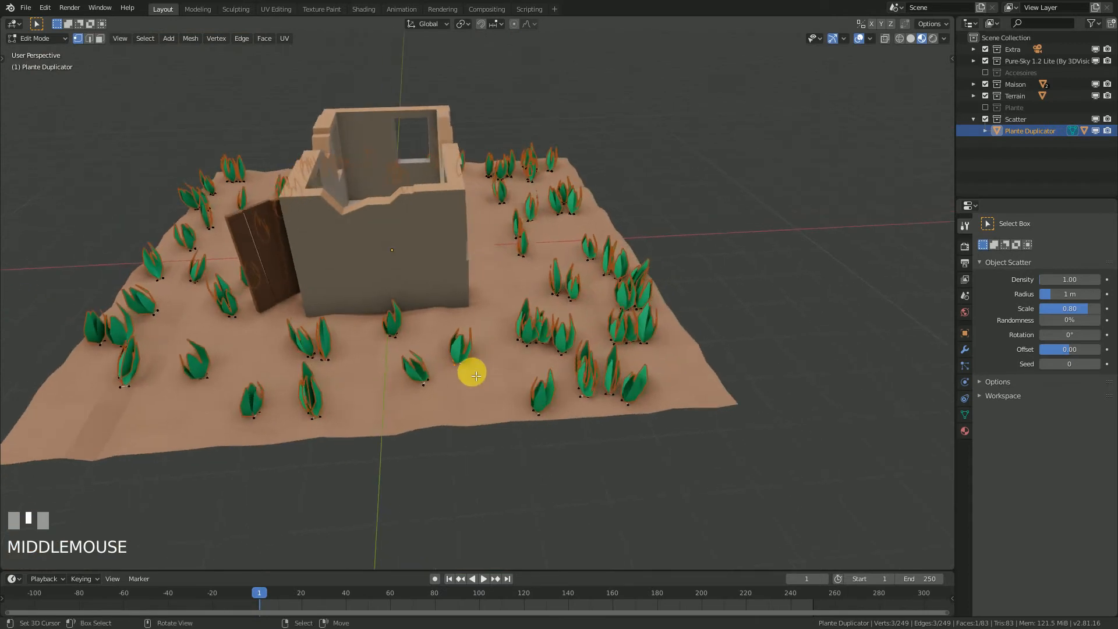
scroll(473, 378, up, 2)
key(g)
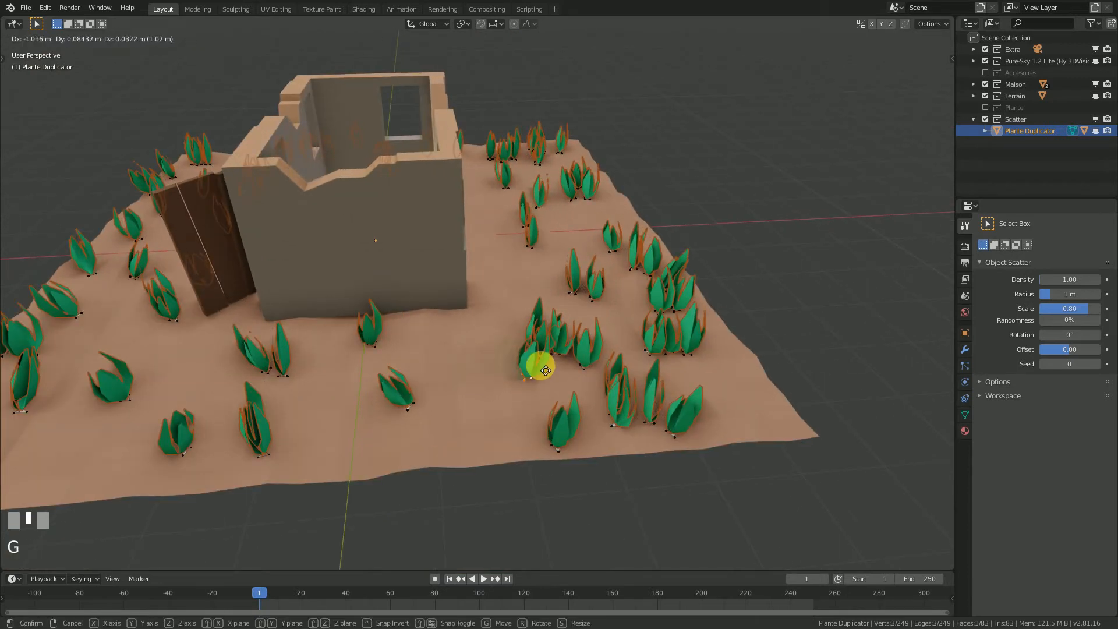
right_click(485, 381)
Duplicate the group of plants near the terrain's front corner, offset 1.96 m in X and -0.429 m in Y, and rotate the copies -28.7°
middle_drag(481, 379, 561, 386)
key(c)
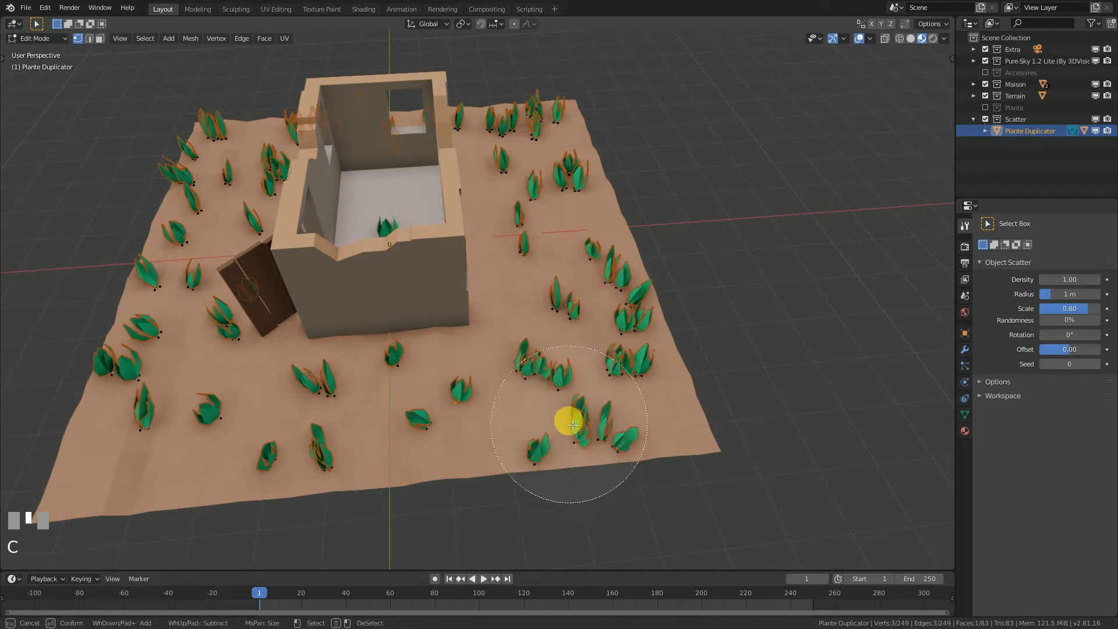
right_click(542, 406)
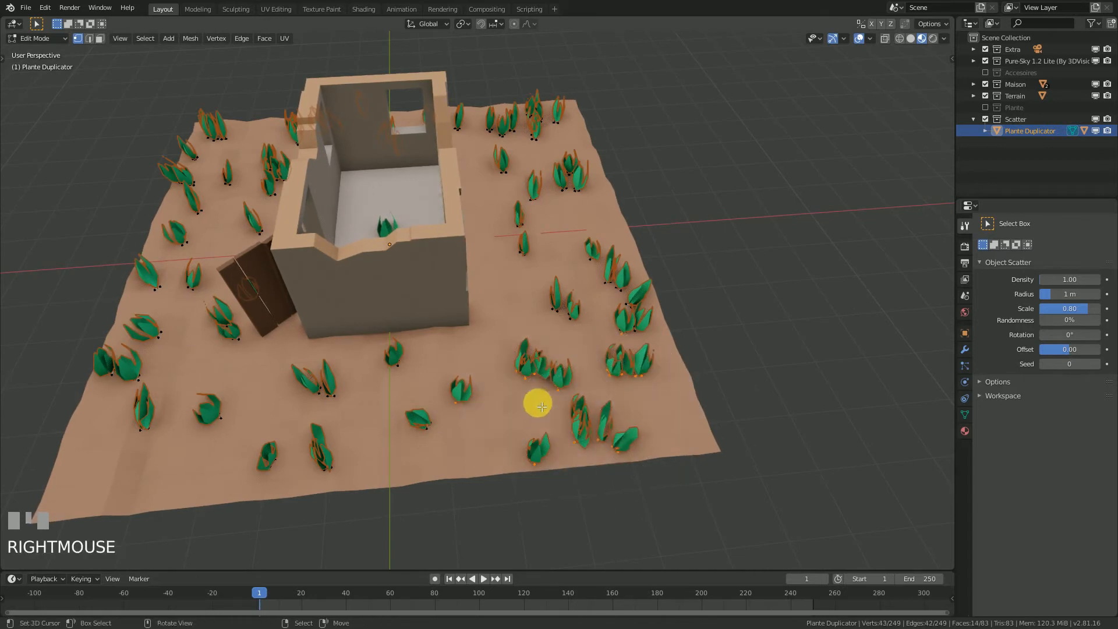
key(KP_7)
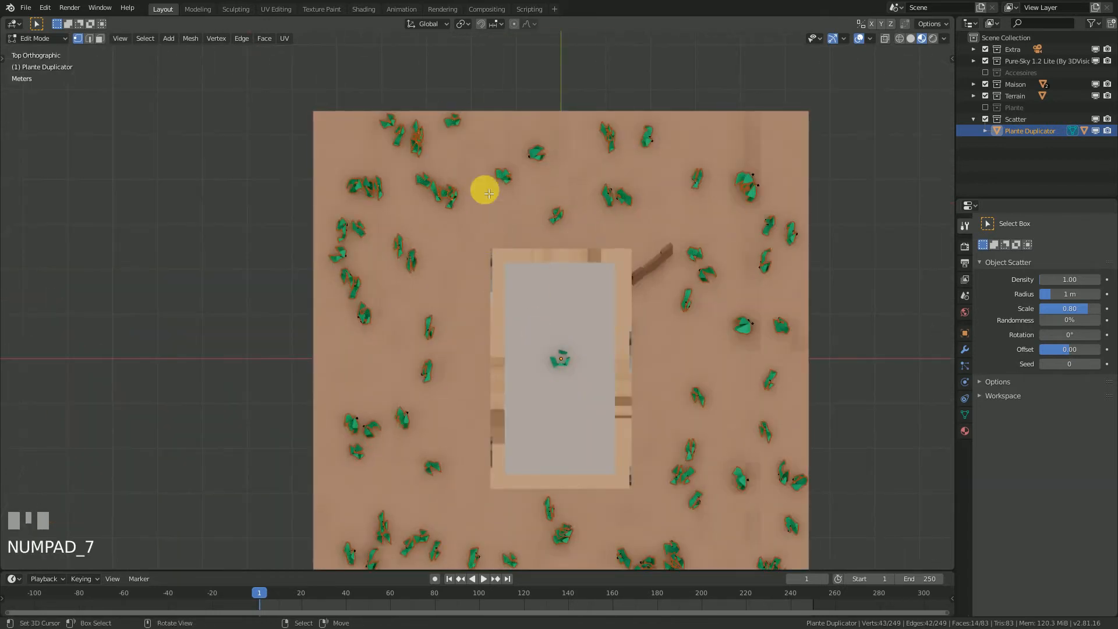
key(shift+d)
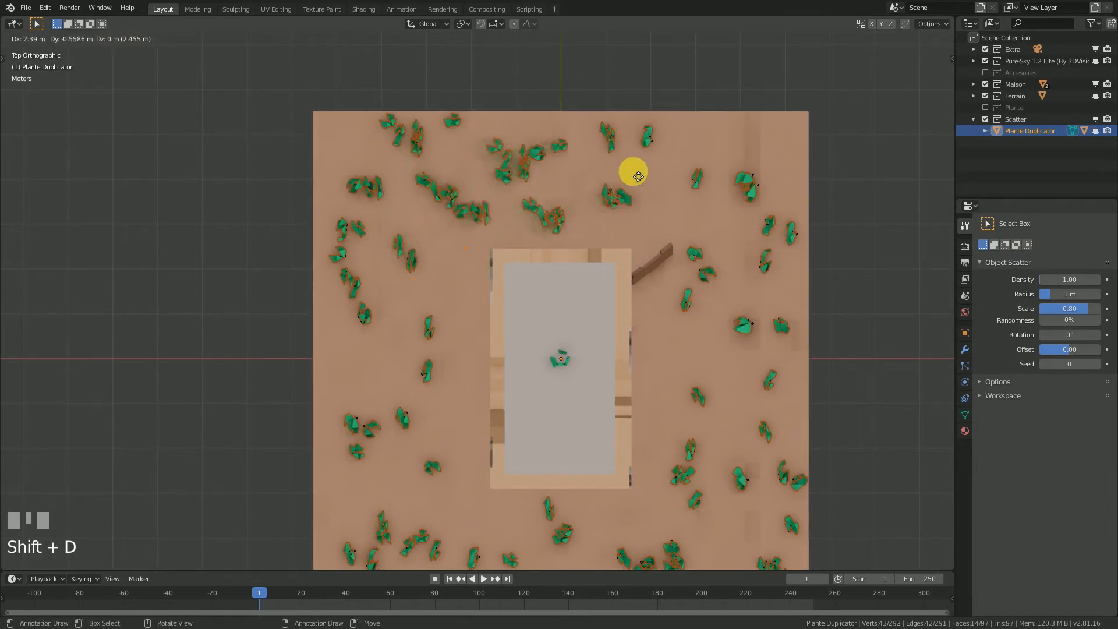
click(566, 185)
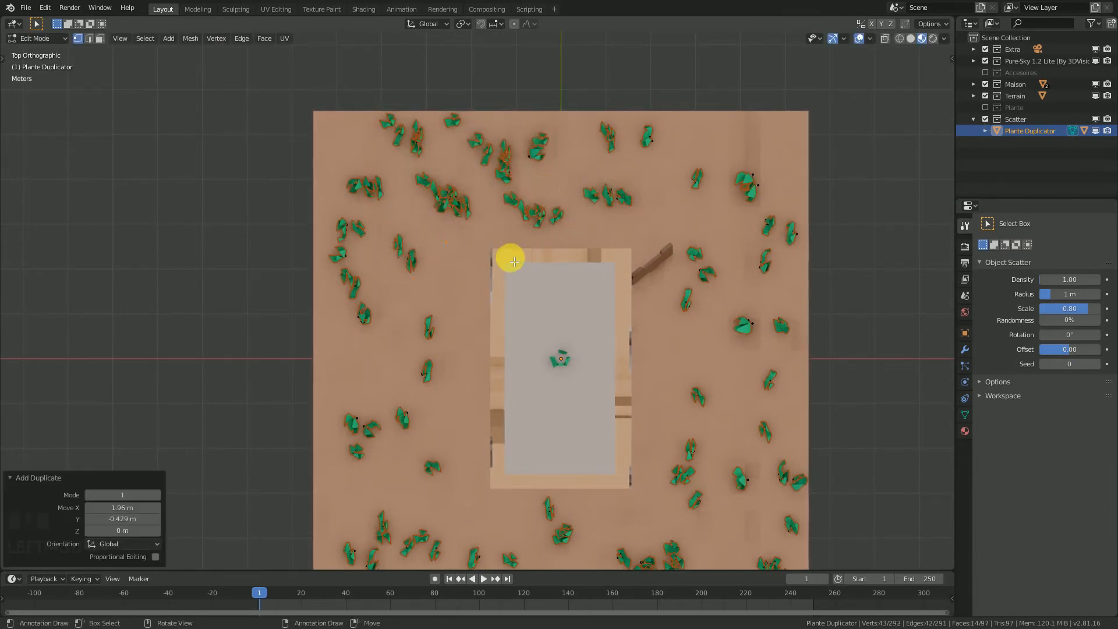
key(r)
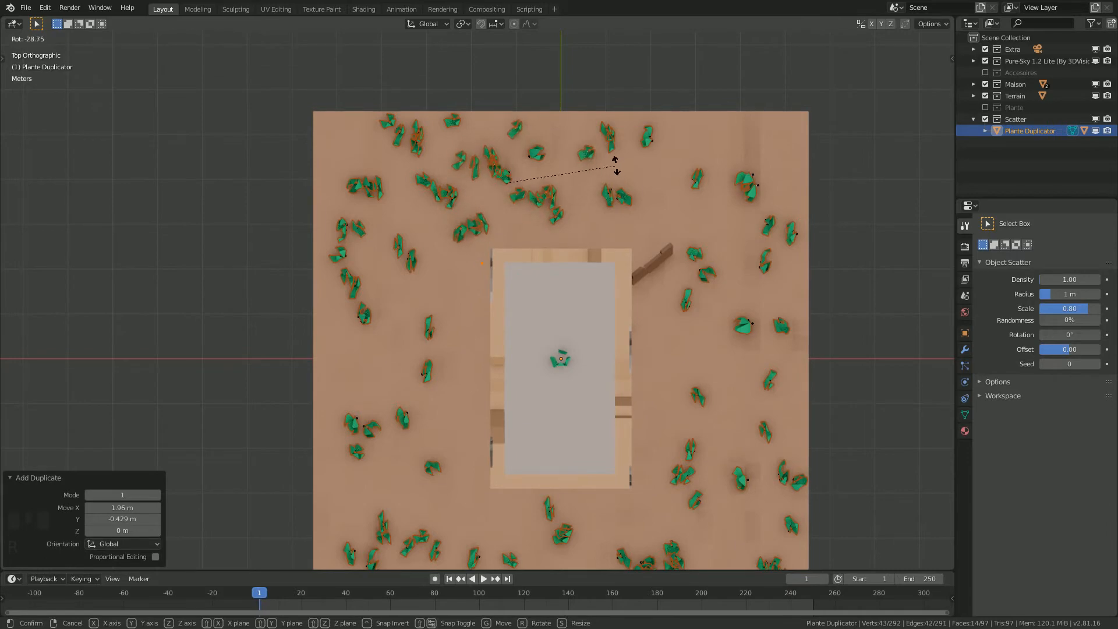
click(619, 171)
Delete the duplicated group of plants from the duplicator mesh
middle_drag(598, 279, 400, 195)
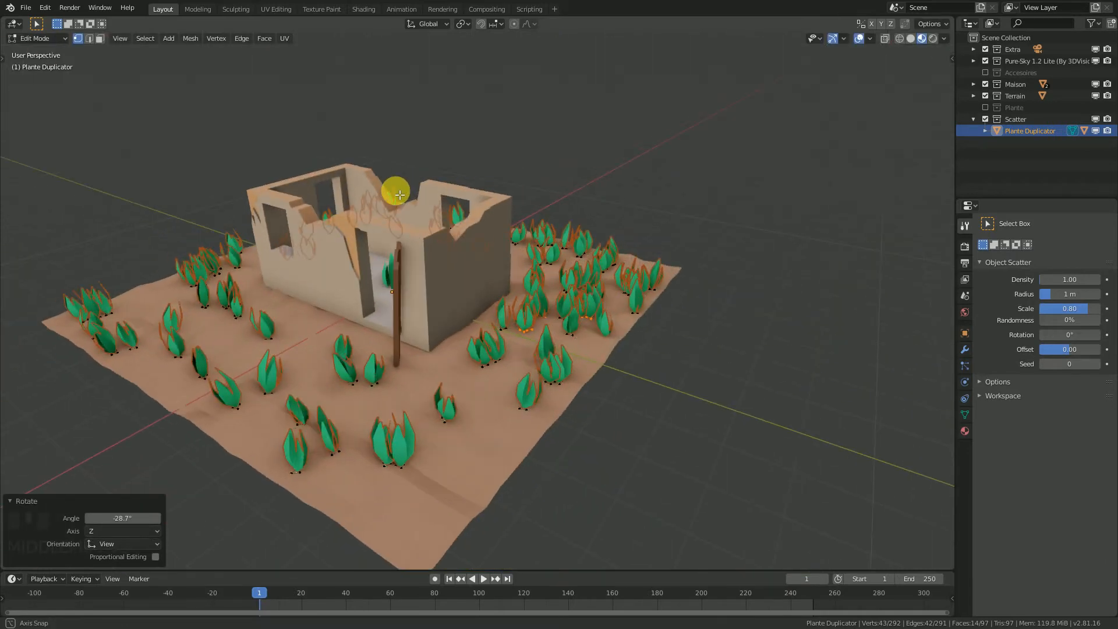
key(x)
click(627, 237)
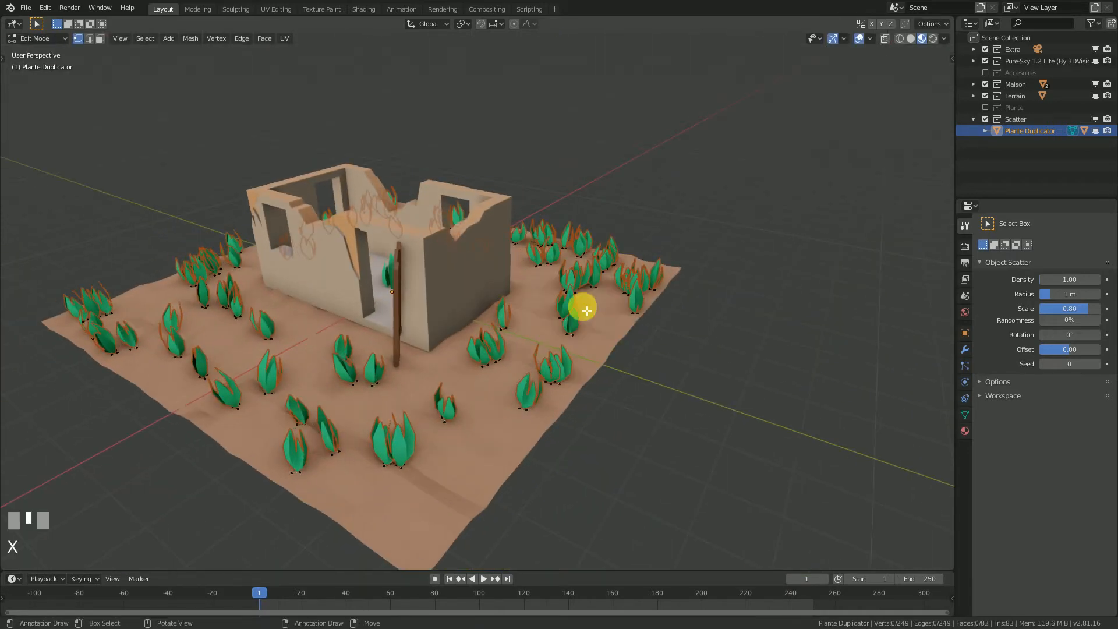
middle_drag(581, 305, 558, 344)
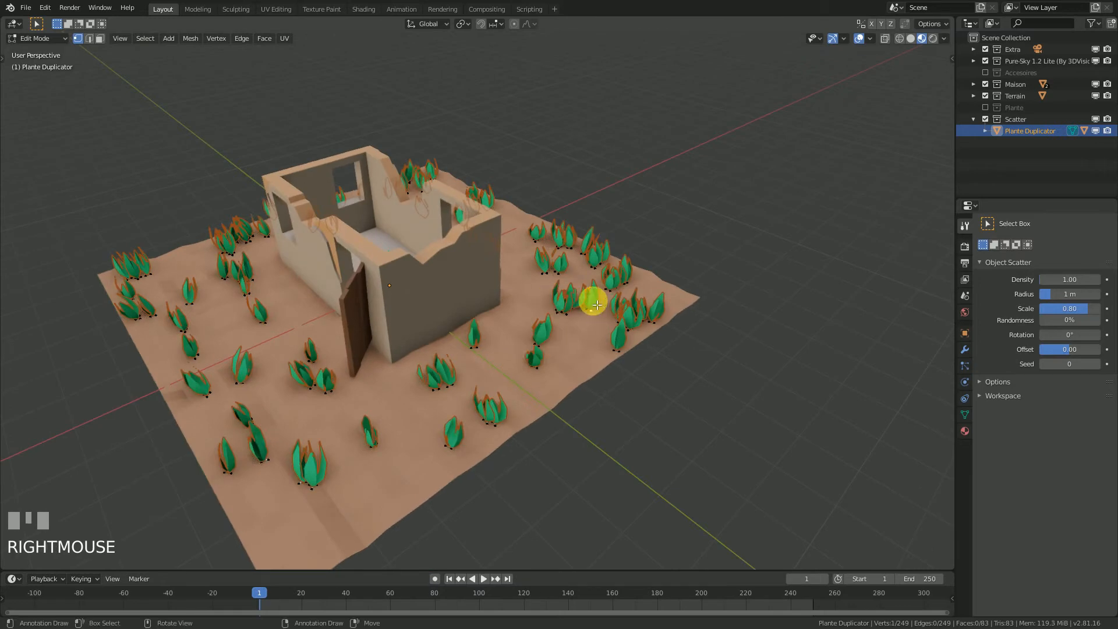
middle_drag(597, 304, 512, 317)
Leave Edit Mode and delete the Scatter collection together with its whole hierarchy
key(Tab)
middle_drag(497, 382, 610, 318)
right_click(645, 355)
scroll(552, 389, up, 2)
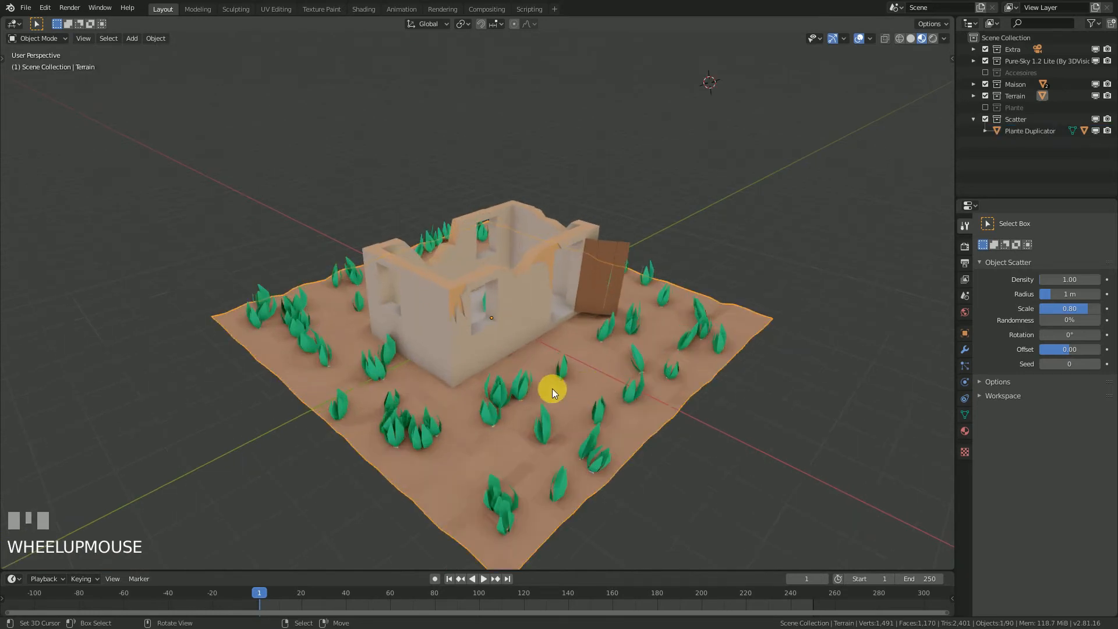
middle_drag(552, 389, 424, 389)
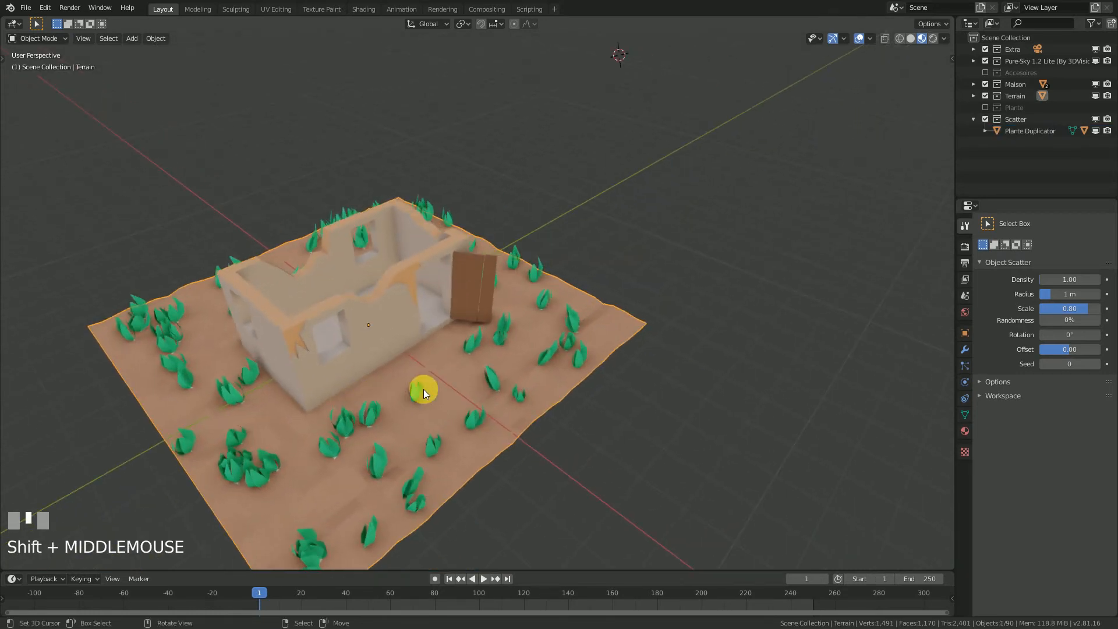
right_click(484, 335)
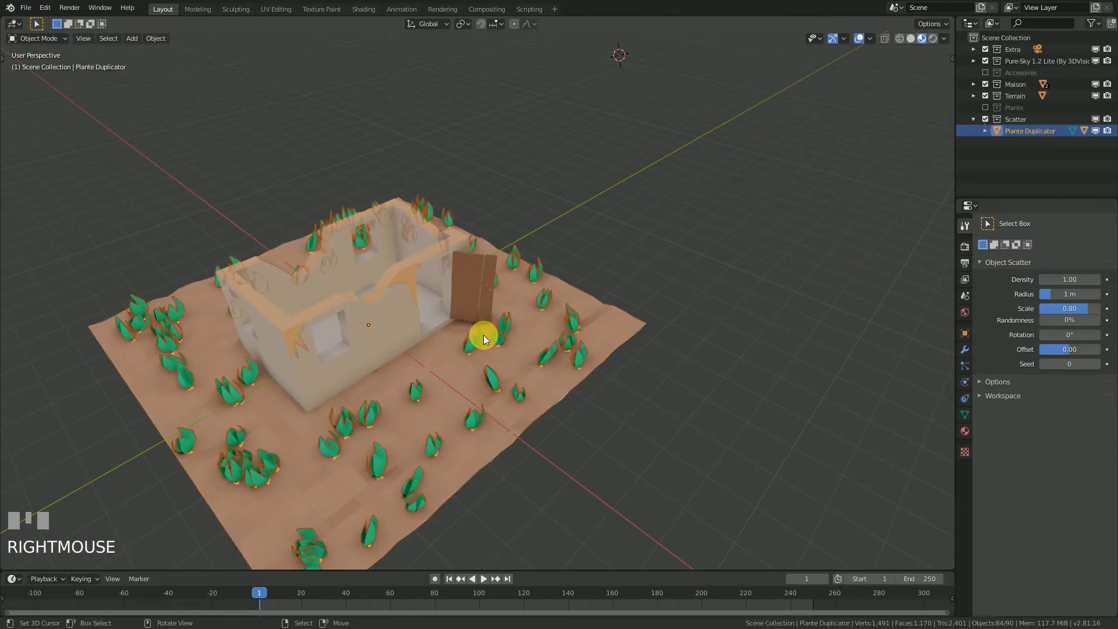
click(1020, 118)
right_click(1019, 117)
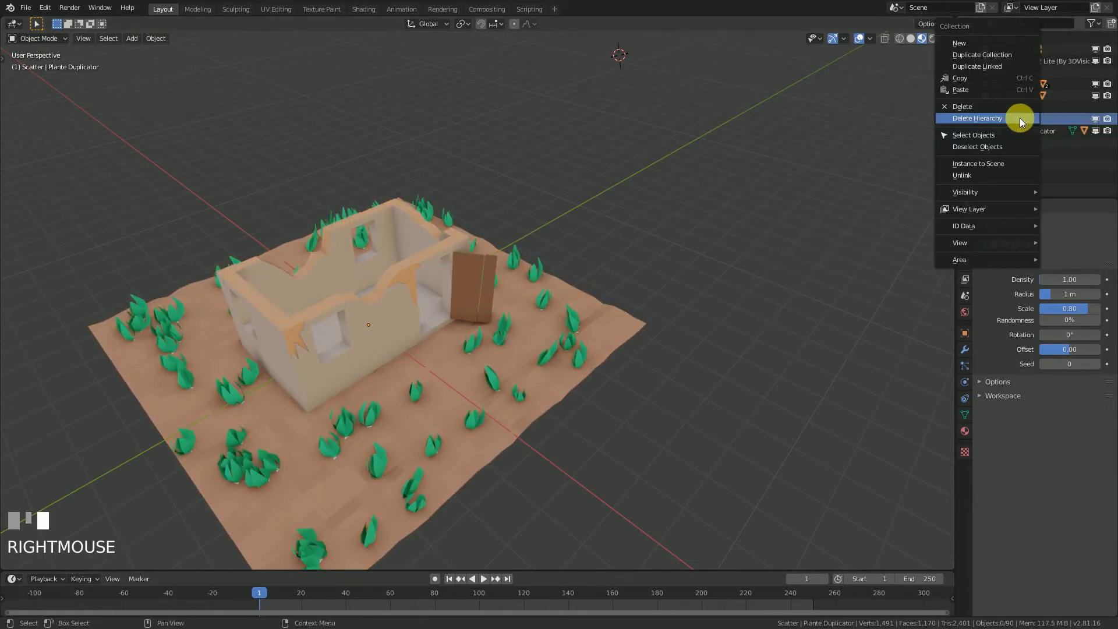
click(1019, 117)
Include the Plante collection in the view layer again and select the Plante object, with the Terrain as the active object
click(986, 108)
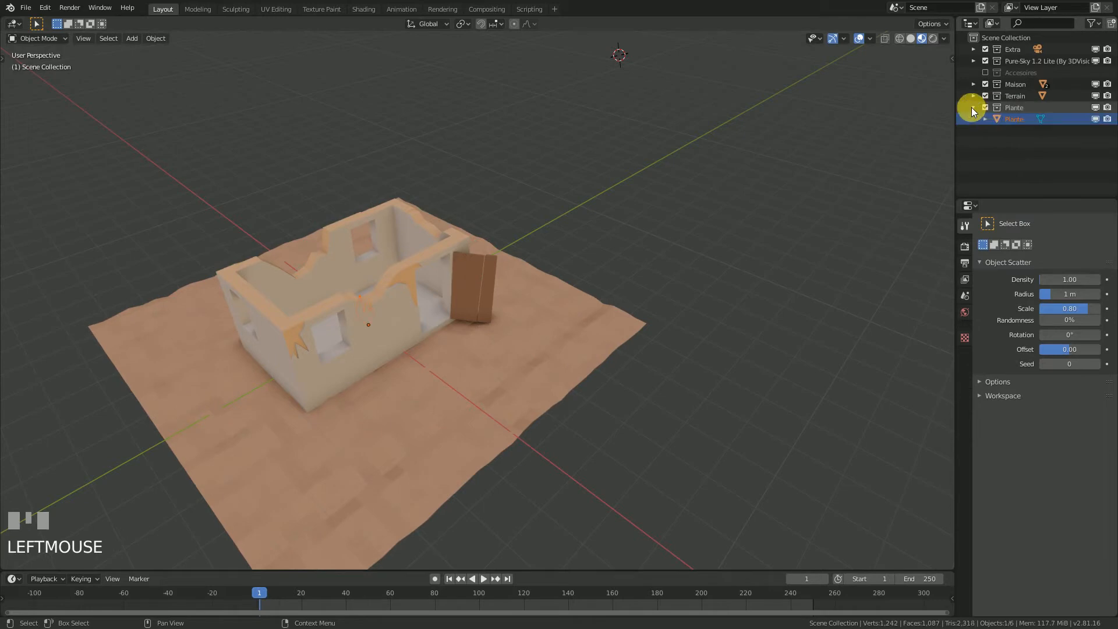
click(972, 108)
click(1004, 118)
middle_drag(291, 386, 420, 390)
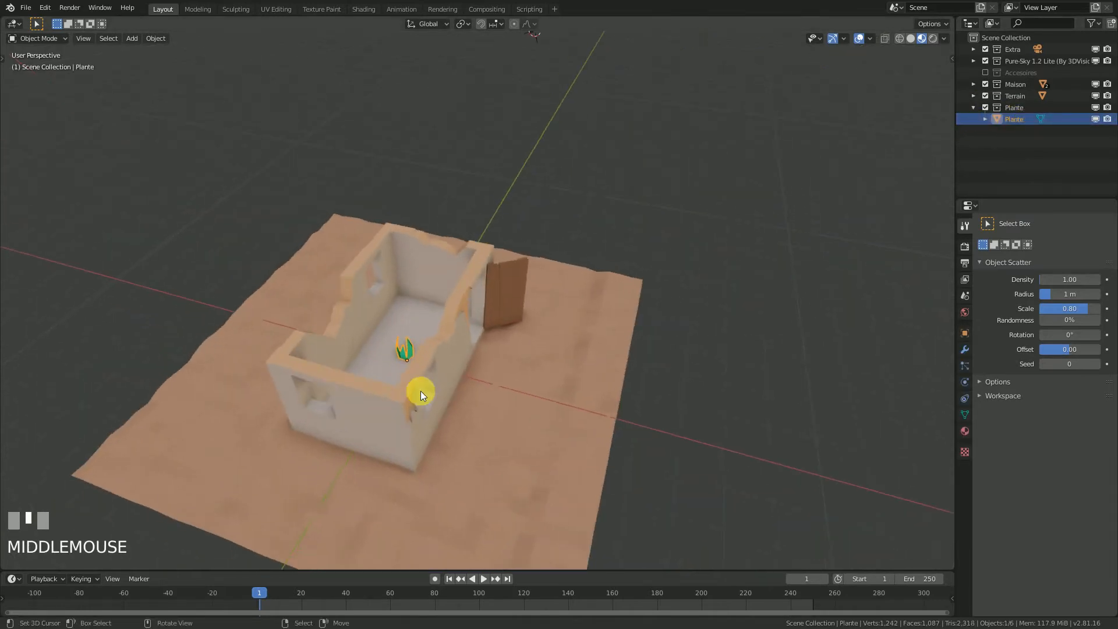
shift+right_click(505, 384)
Run Scatter Objects and draw scatter strokes on the terrain all around the house, working from the top view
scroll(525, 368, down, 2)
mouse_move(539, 354)
shift+middle_down()
mouse_move(579, 357)
mouse_move(535, 366)
shift+middle_up()
scroll(538, 367, up, 1)
key(F3)
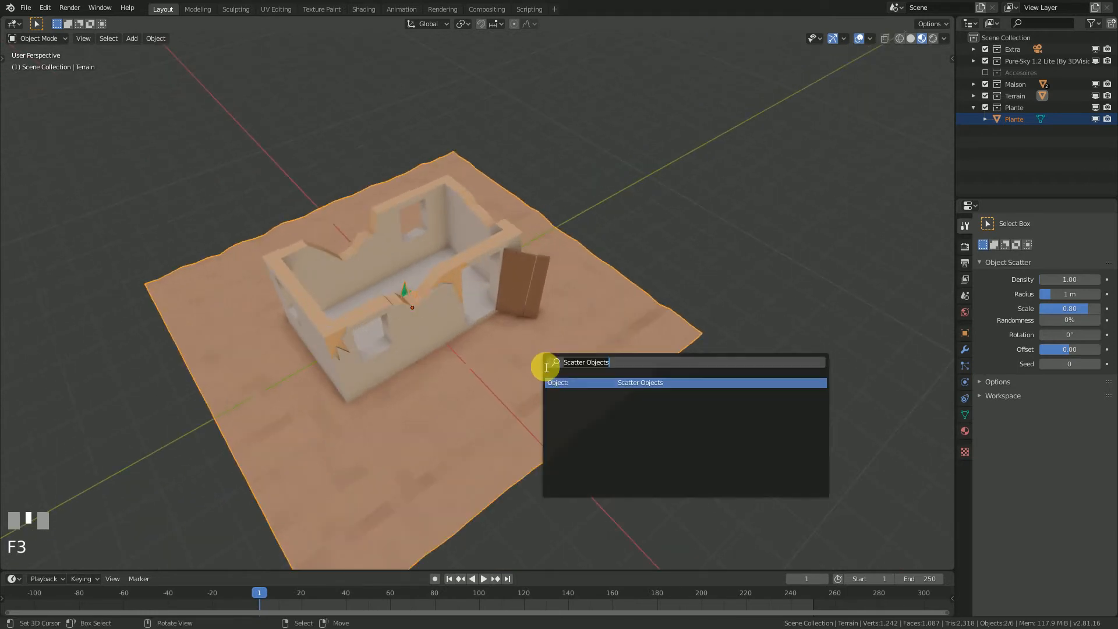
click(617, 383)
middle_drag(505, 399, 555, 369)
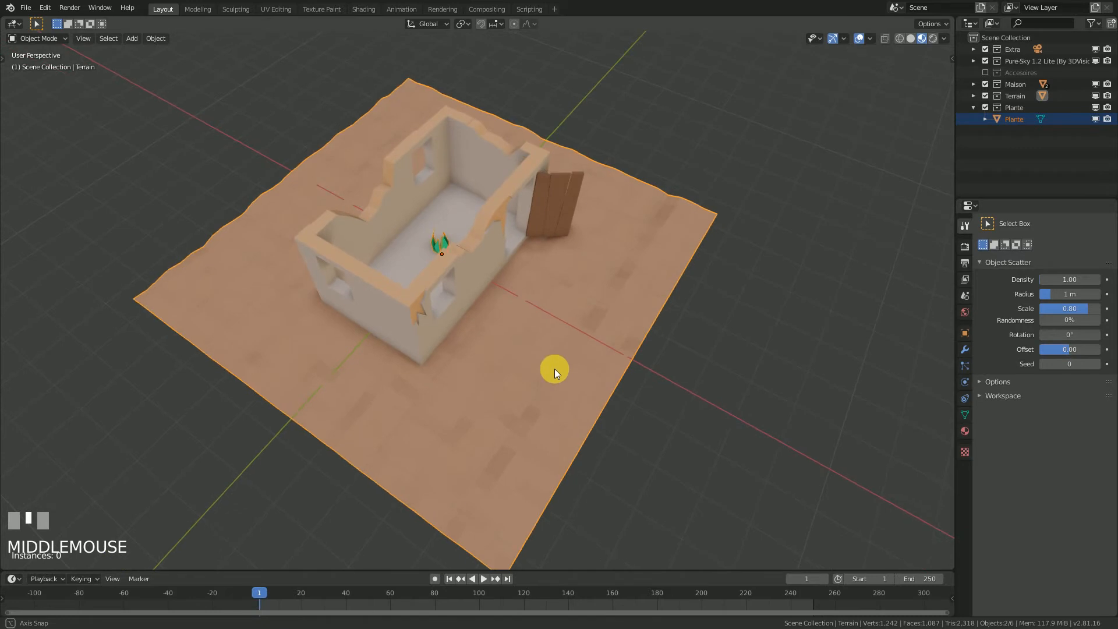
key(KP_7)
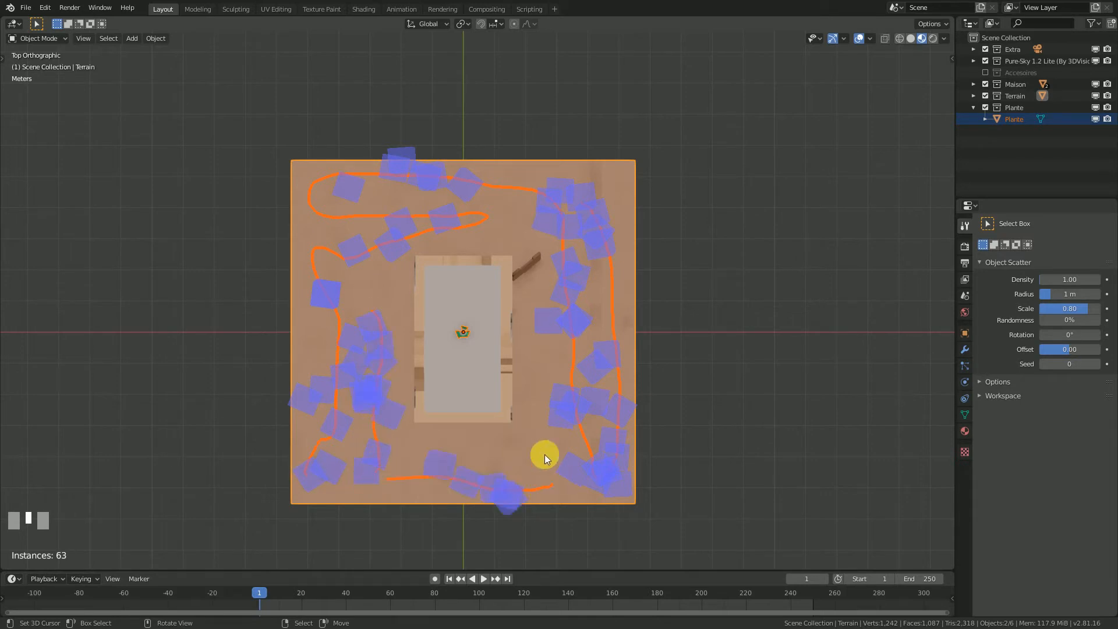
middle_drag(571, 455, 547, 323)
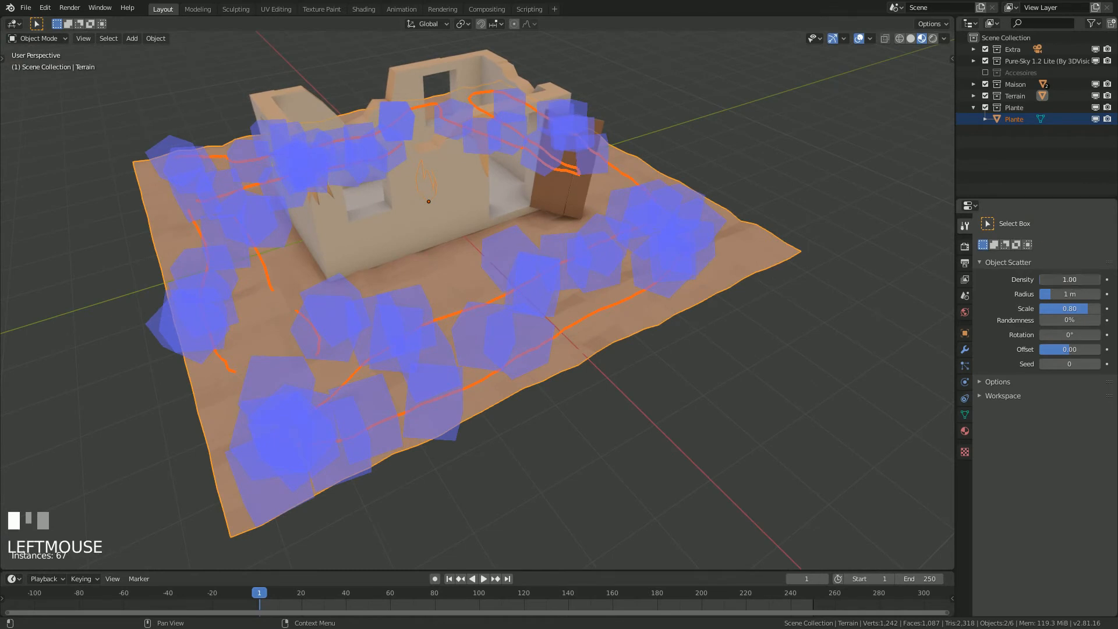
Set the scatter's density to 8.01 and its scale randomness to 69%, and confirm the scatter
drag(1070, 279, 1089, 279)
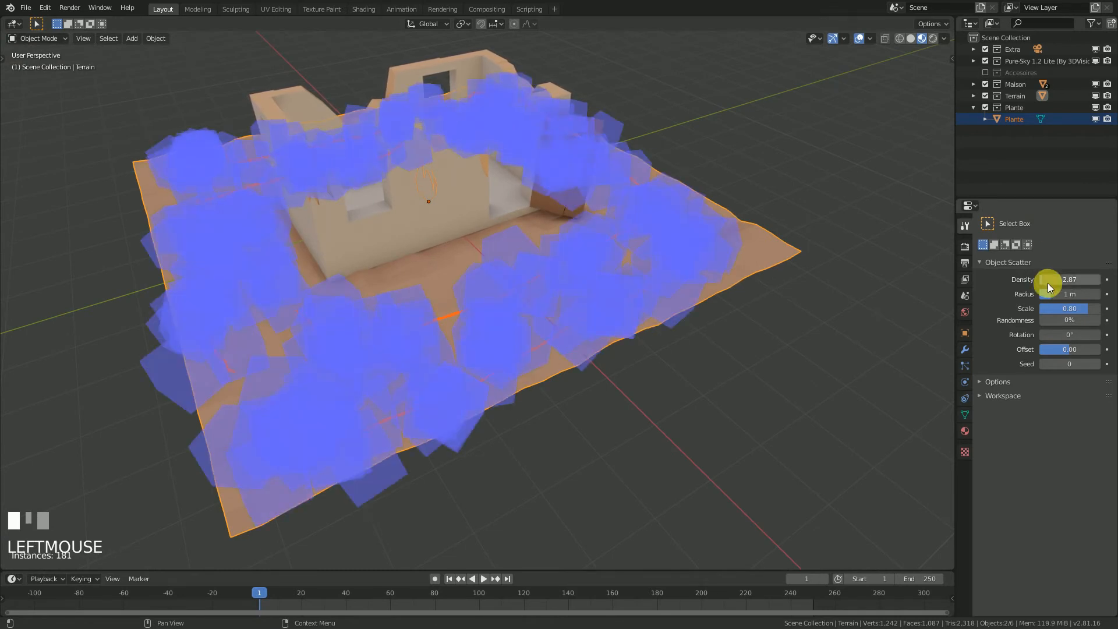
mouse_move(652, 321)
middle_down()
mouse_move(510, 316)
mouse_move(632, 318)
middle_up()
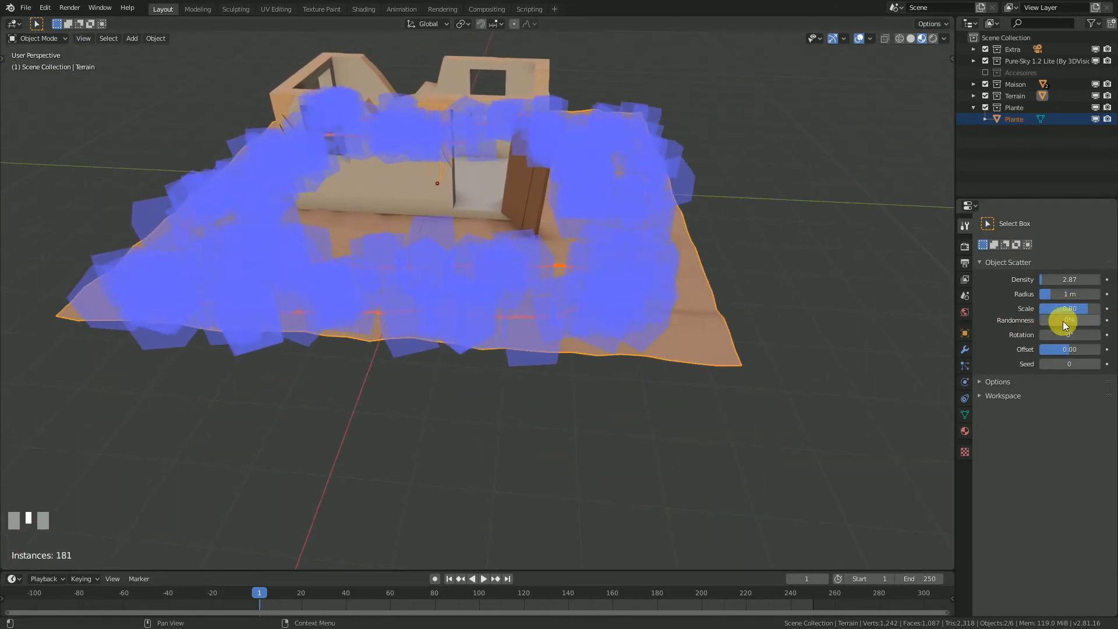
drag(1068, 321, 1085, 321)
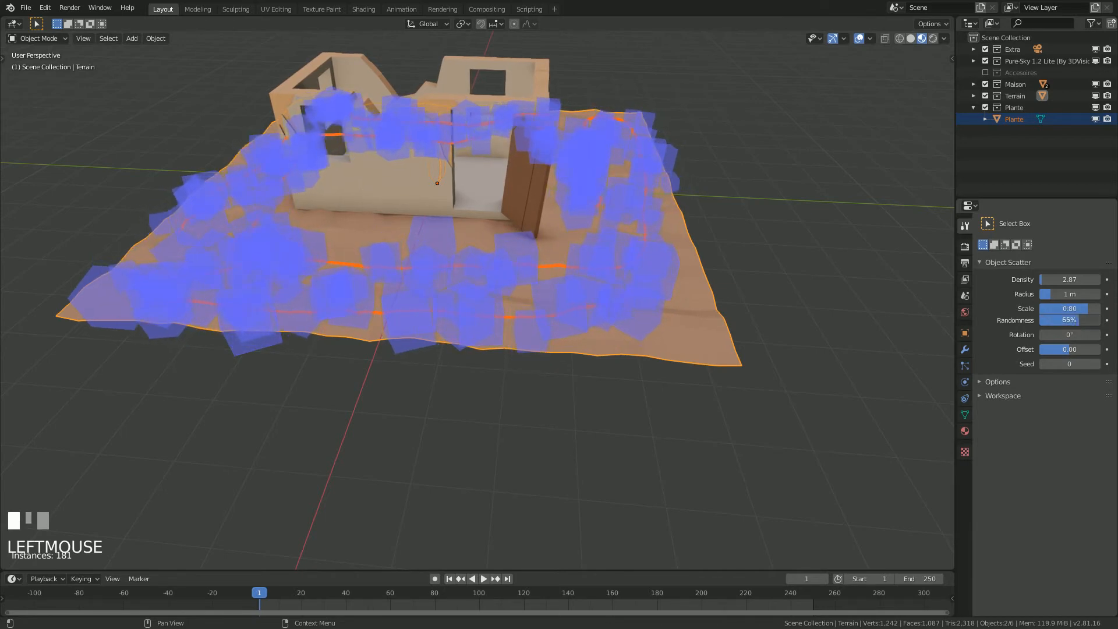
drag(1070, 280, 1084, 279)
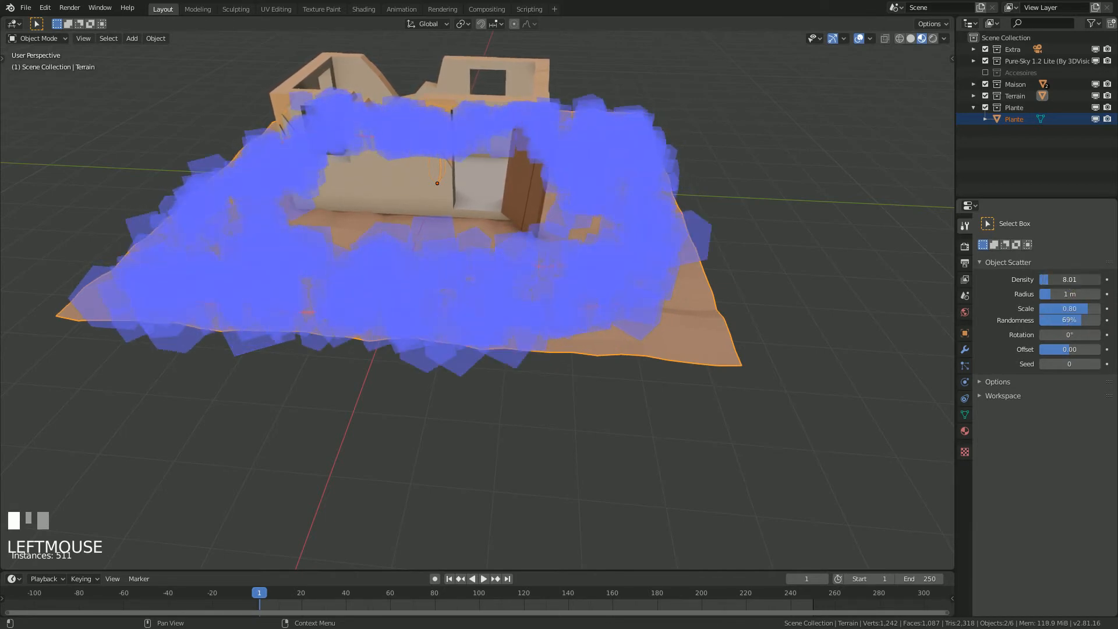
scroll(496, 340, down, 3)
middle_drag(496, 341, 469, 344)
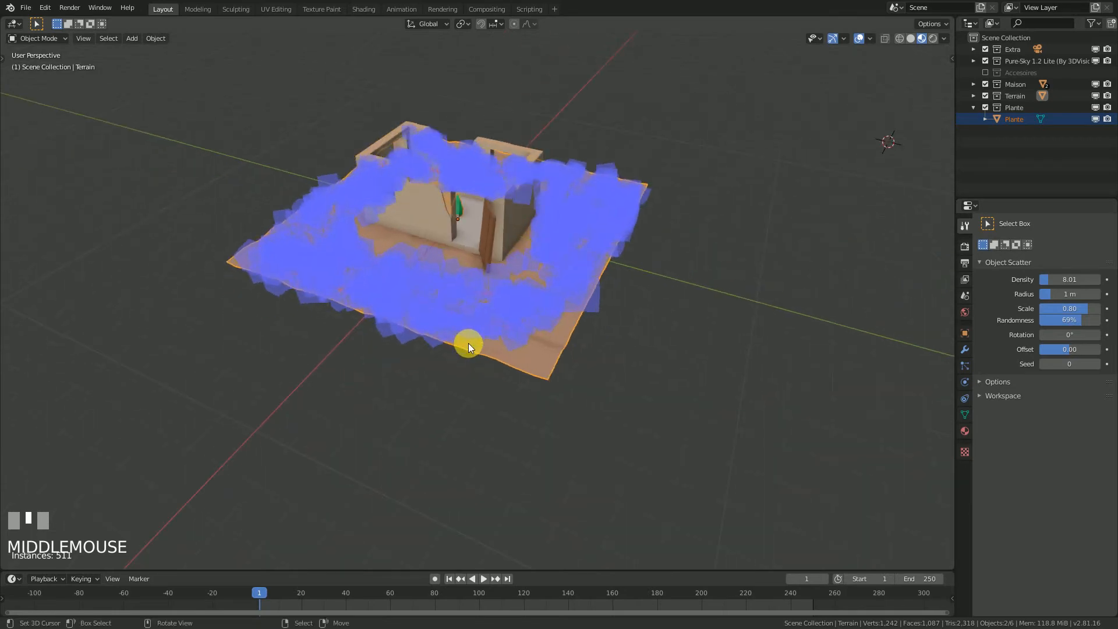
key(Return)
scroll(224, 306, up, 4)
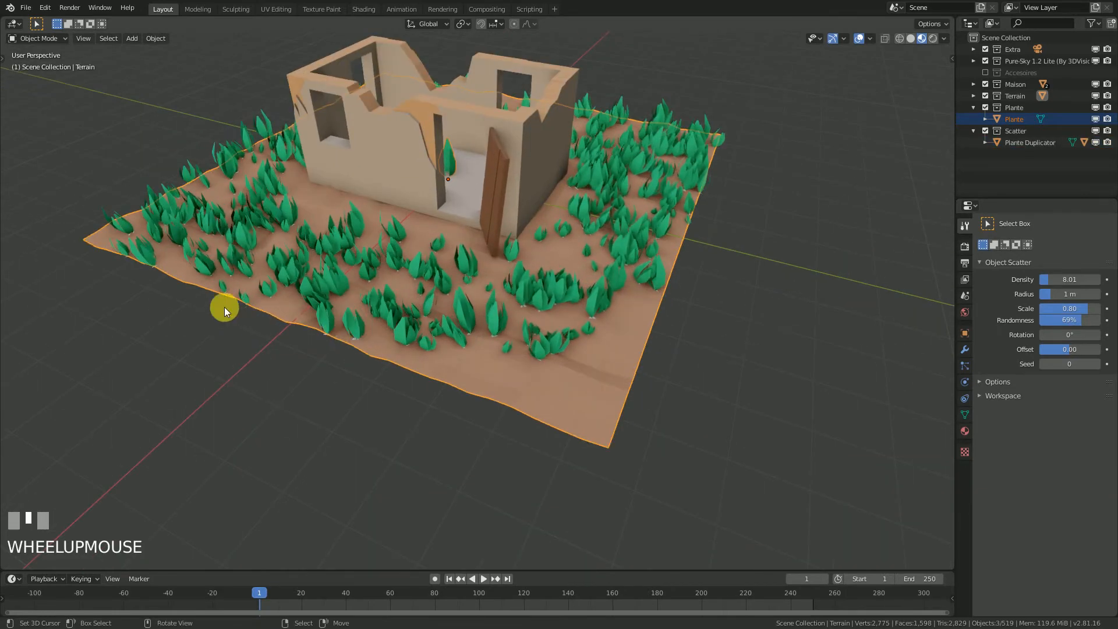
Try to scale the original Plante object inside the house
middle_drag(225, 306, 530, 294)
middle_drag(600, 303, 444, 233)
right_click(440, 242)
key(s)
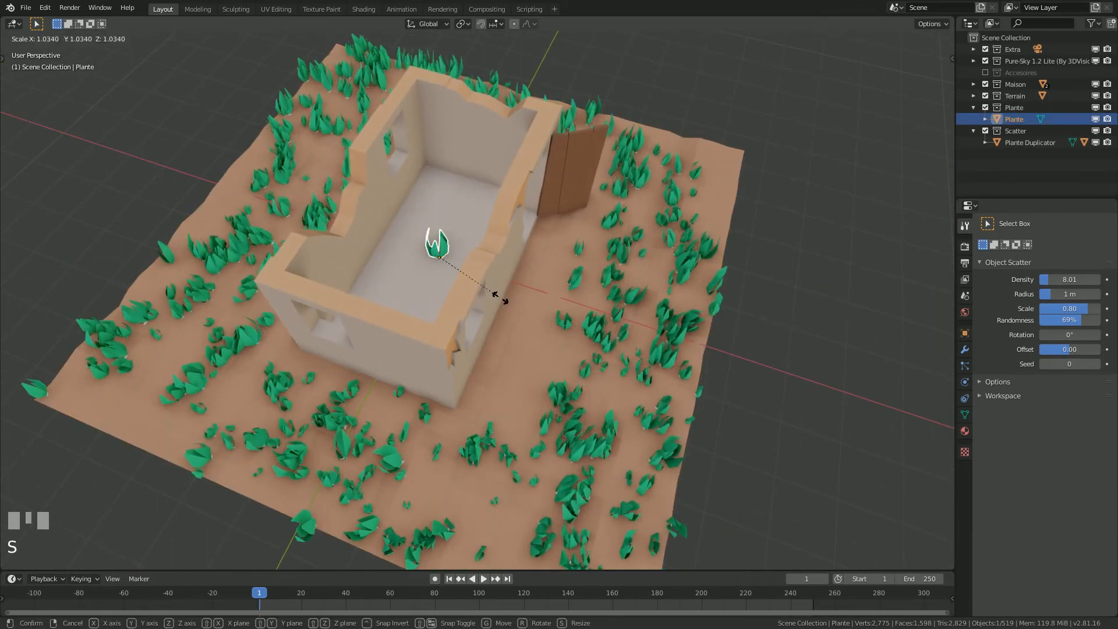
right_click(489, 295)
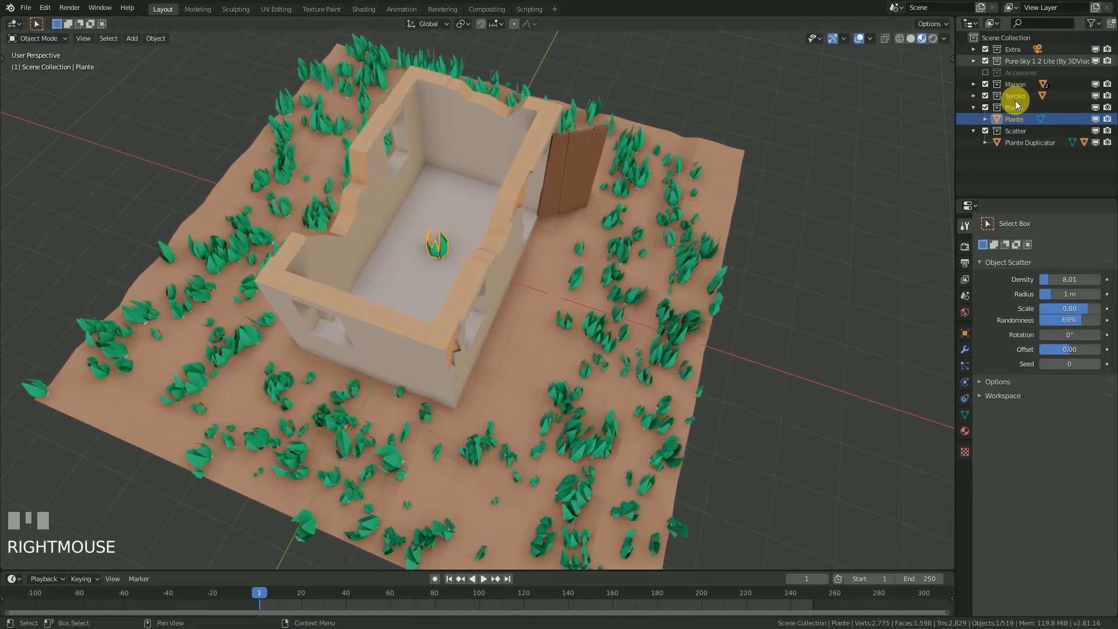
Exclude the Plante collection from the view layer and rescale the scatter's source plant copy inside the house
click(986, 107)
click(1001, 130)
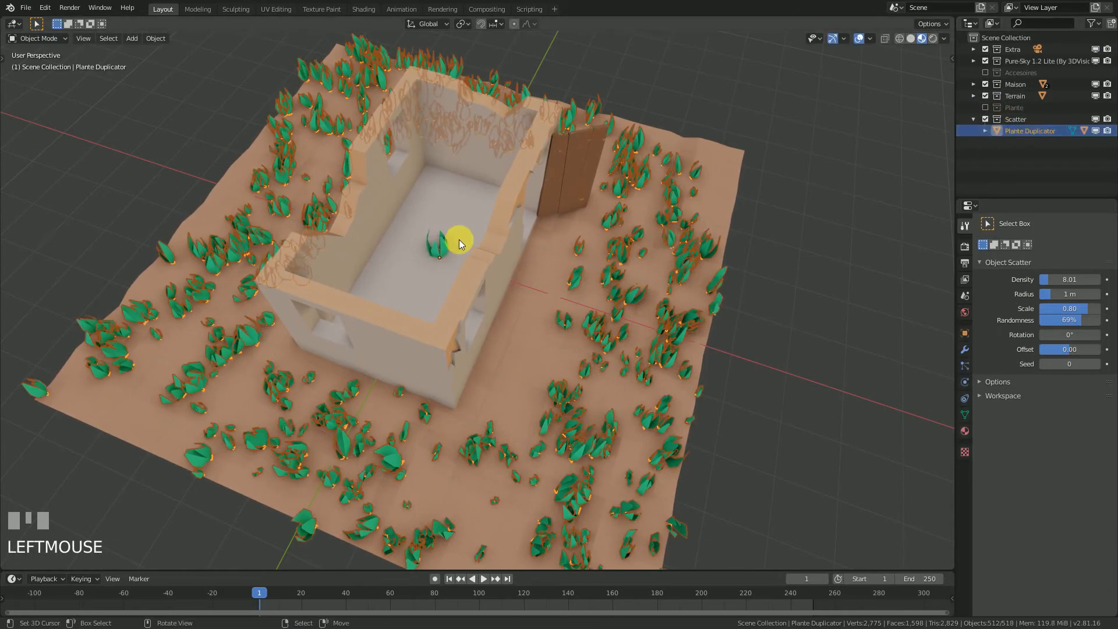
right_click(438, 241)
middle_drag(485, 267, 394, 295)
key(s)
click(506, 254)
Enter Edit Mode on the scatter's source plant copy inside the house and delete two of its leaves
middle_drag(402, 301, 489, 256)
scroll(529, 289, up, 5)
middle_drag(529, 289, 399, 282)
key(Tab)
scroll(439, 306, up, 2)
right_click(415, 242)
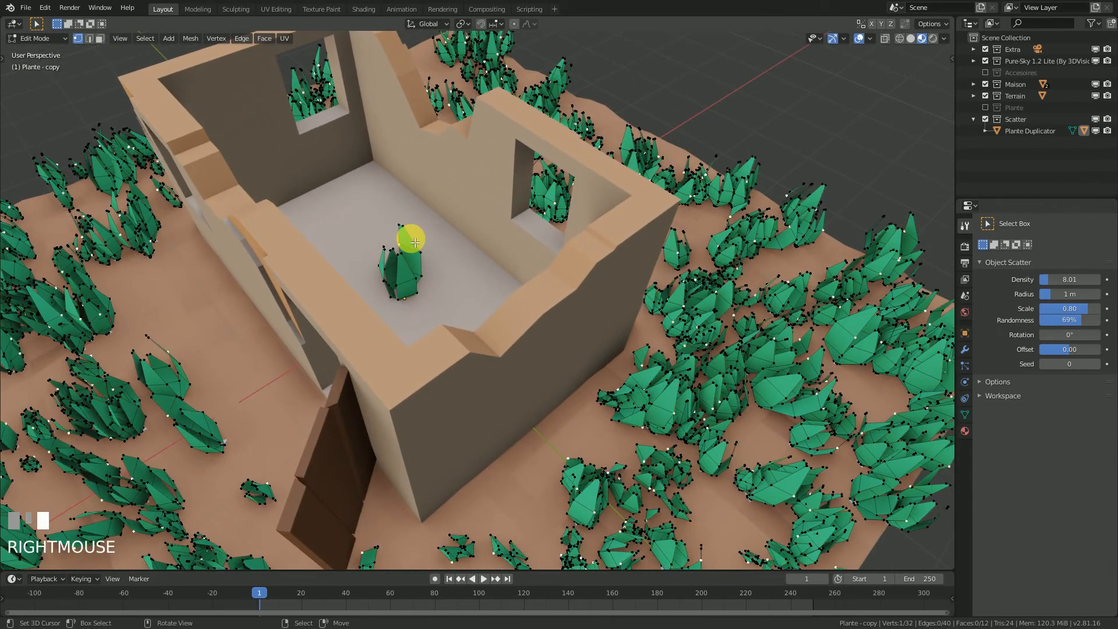
key(l)
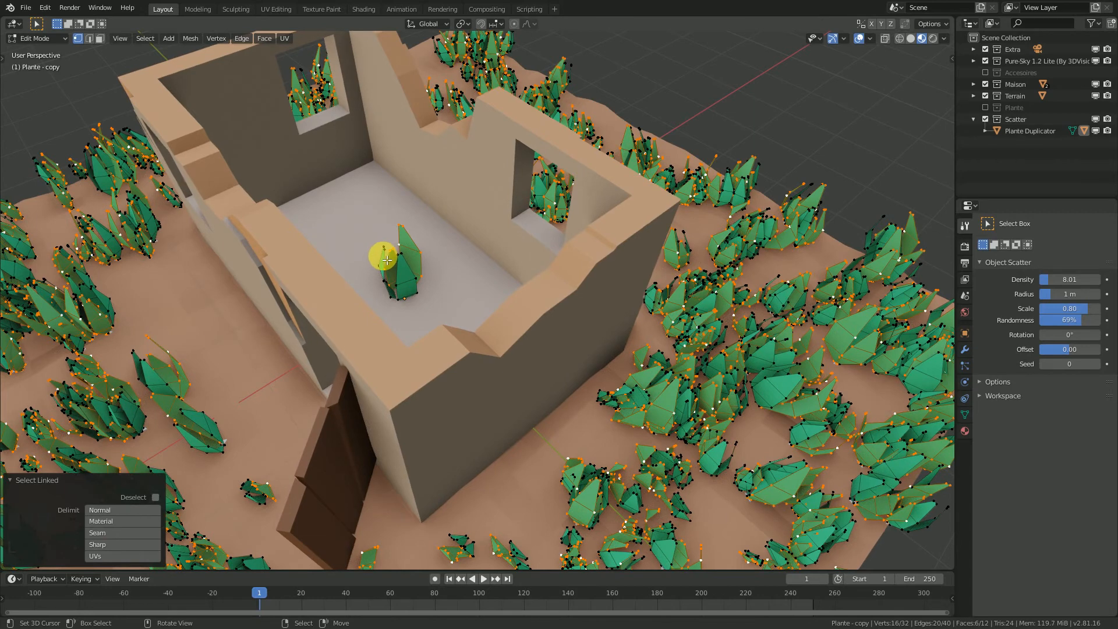
right_click(385, 254)
key(l)
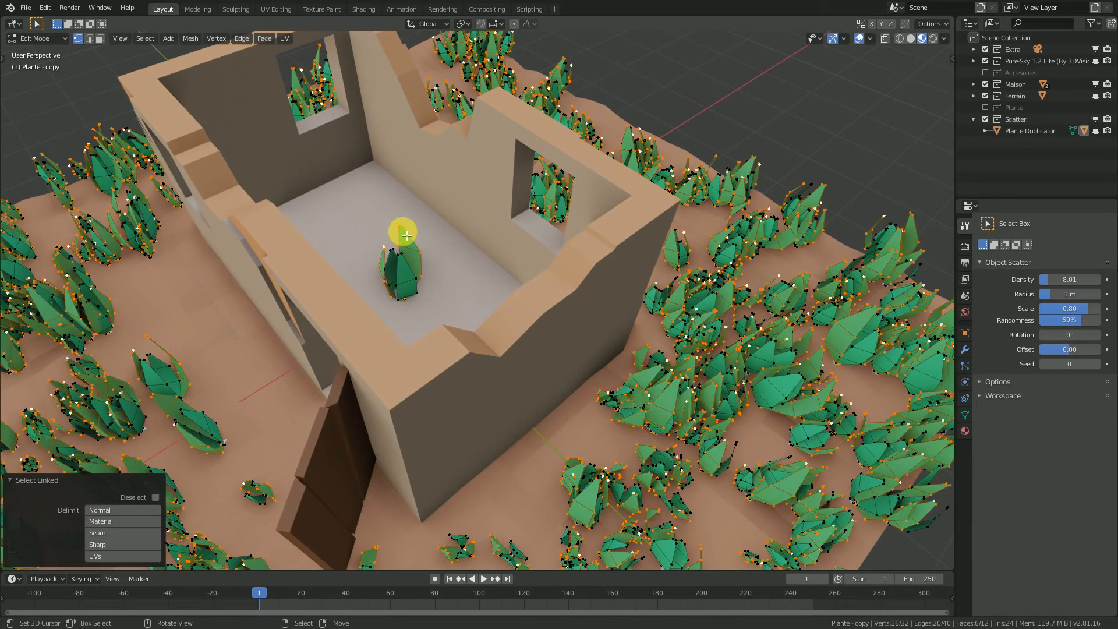
key(x)
click(400, 231)
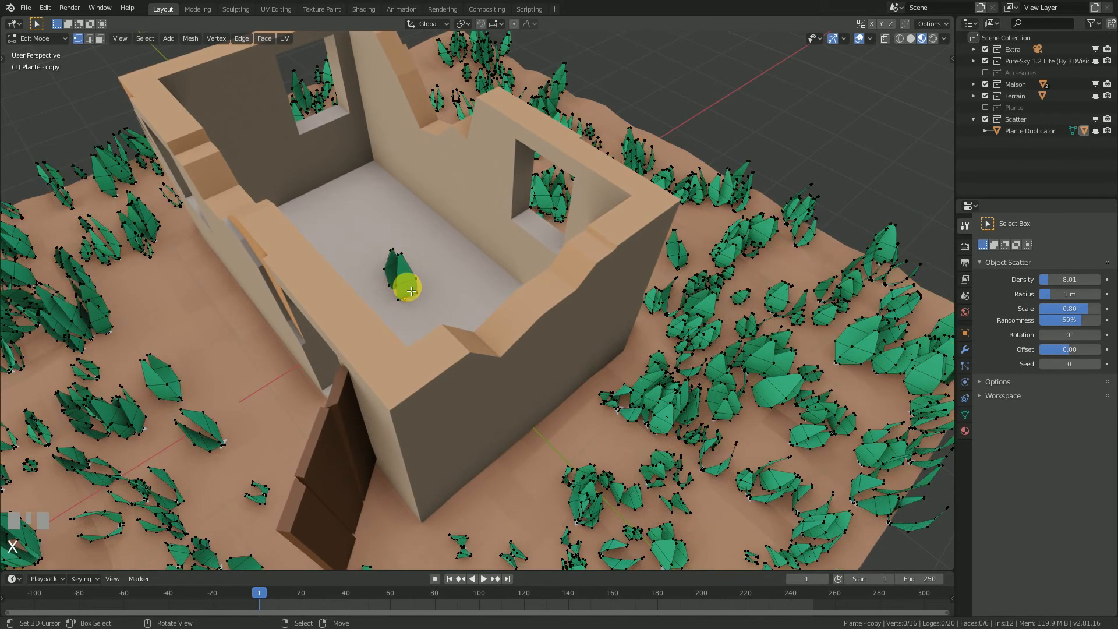
Scale one of the two remaining leaves of the source plant copy down along the global X axis
mouse_move(407, 278)
middle_down()
mouse_move(423, 283)
mouse_move(399, 279)
middle_up()
right_click(411, 286)
key(l)
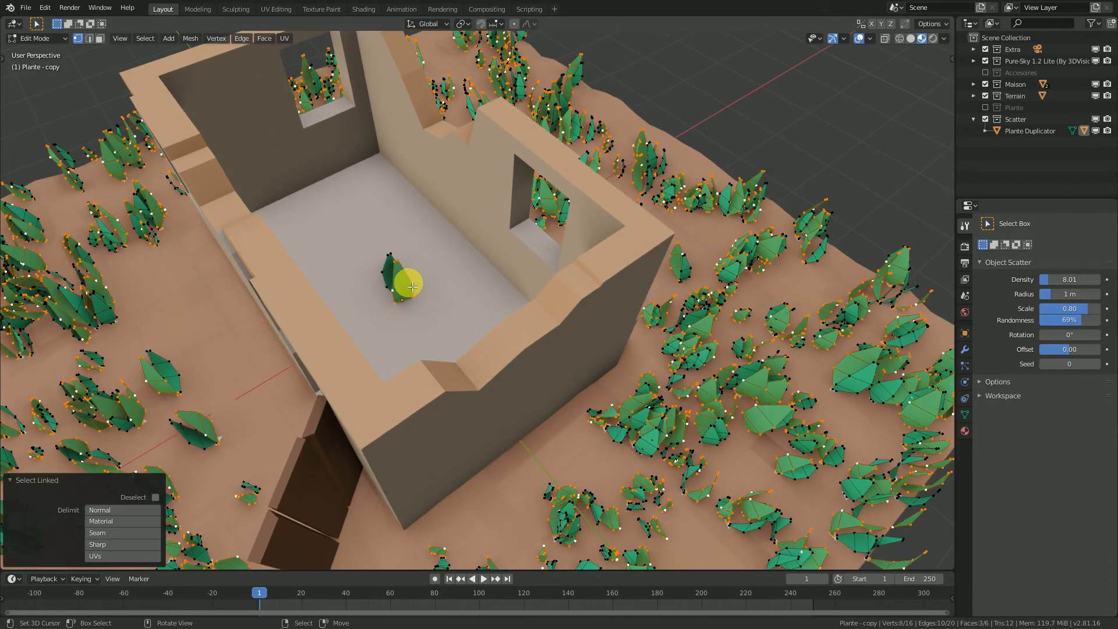
key(s)
key(x)
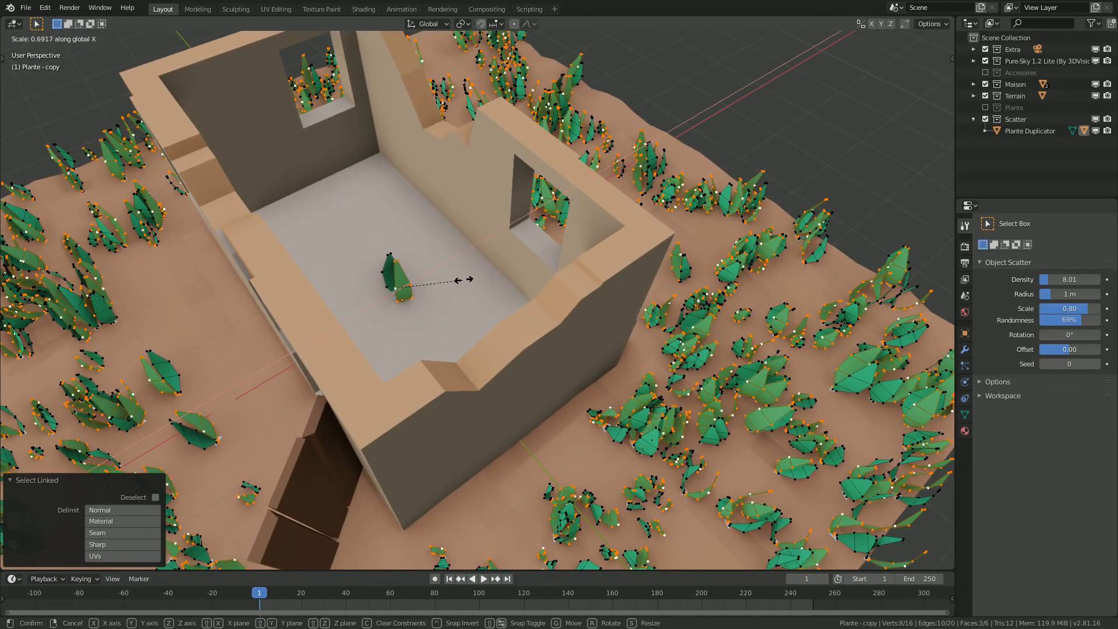
click(456, 281)
Scale the other remaining leaf of the source plant copy along the global X axis and return to Object Mode
right_click(385, 270)
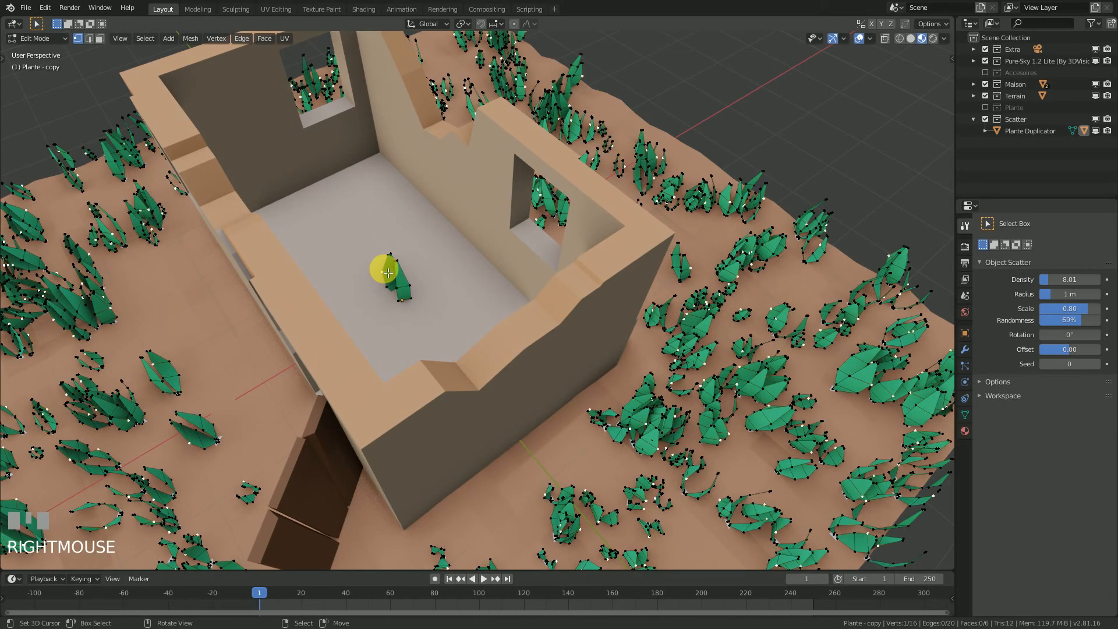
key(l)
key(s)
key(x)
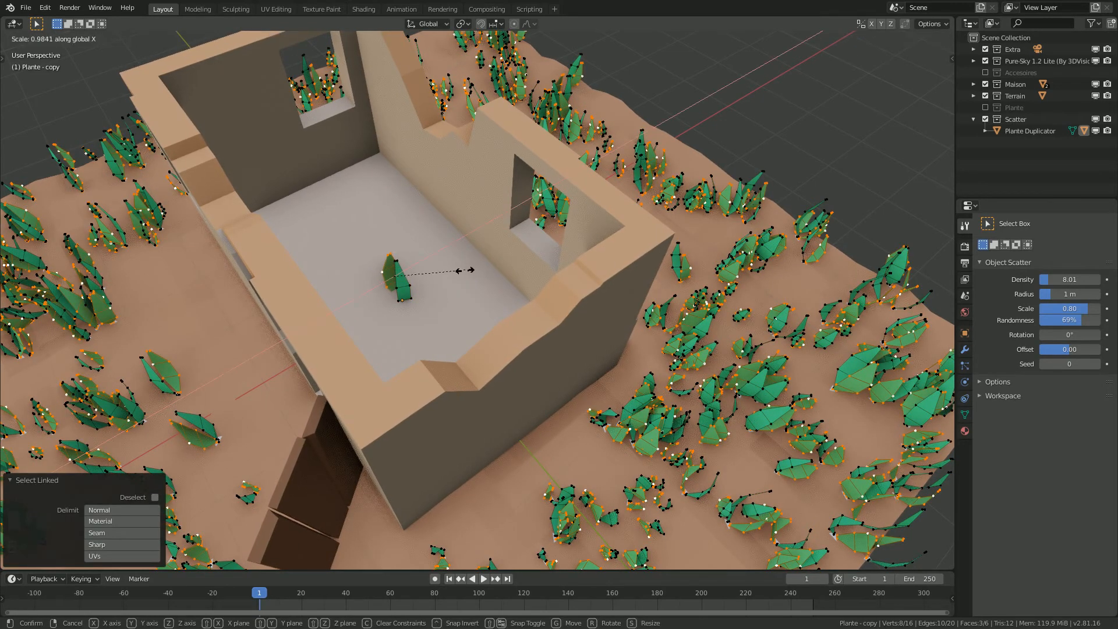
click(414, 268)
middle_drag(414, 267, 470, 268)
key(Tab)
Inspect the scattered plants around the house with the viewport overlays hidden, and restore the overlays
scroll(423, 302, down, 5)
scroll(442, 313, up, 3)
mouse_move(439, 319)
middle_down()
mouse_move(518, 307)
mouse_move(432, 320)
mouse_move(436, 330)
middle_up()
scroll(516, 316, up, 3)
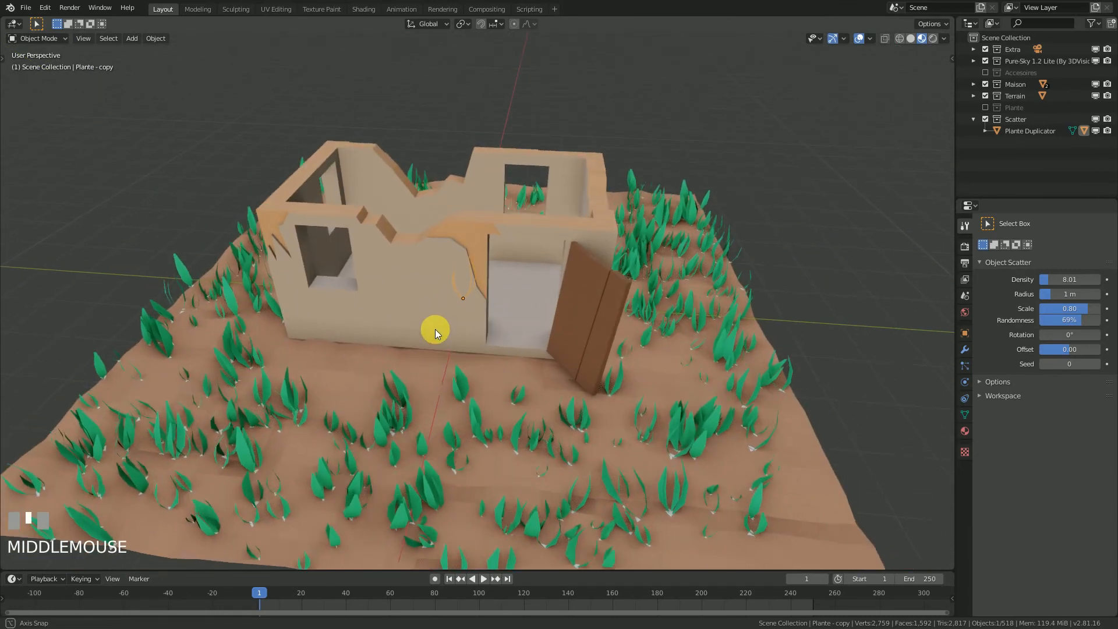
click(859, 39)
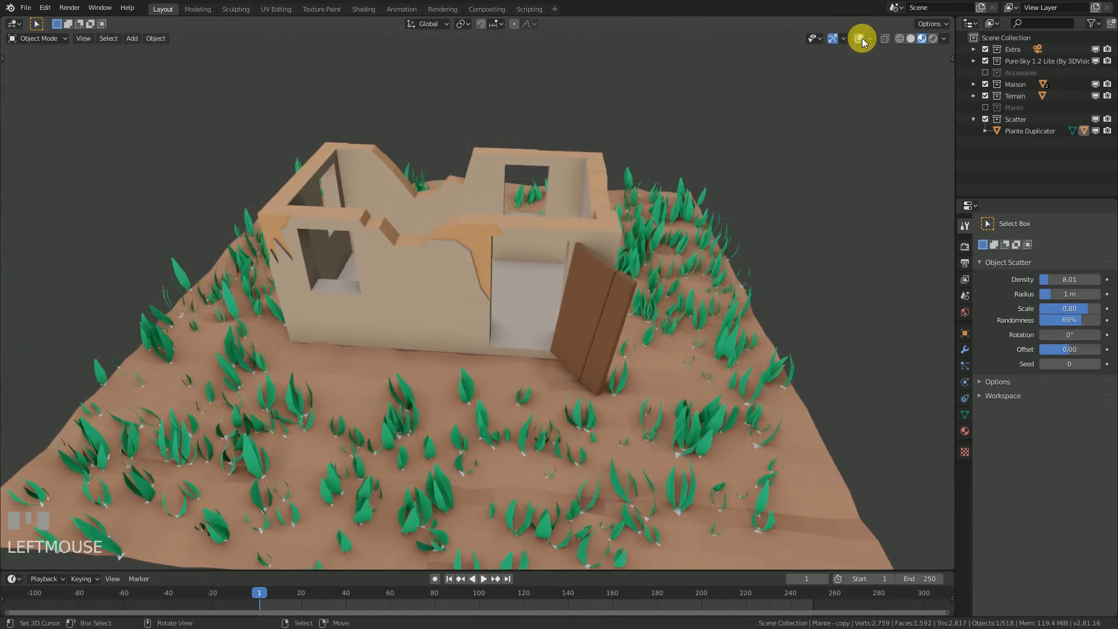
click(862, 37)
mouse_move(398, 302)
middle_down()
mouse_move(378, 291)
mouse_move(407, 300)
middle_up()
scroll(421, 302, up, 3)
key(g)
key(z)
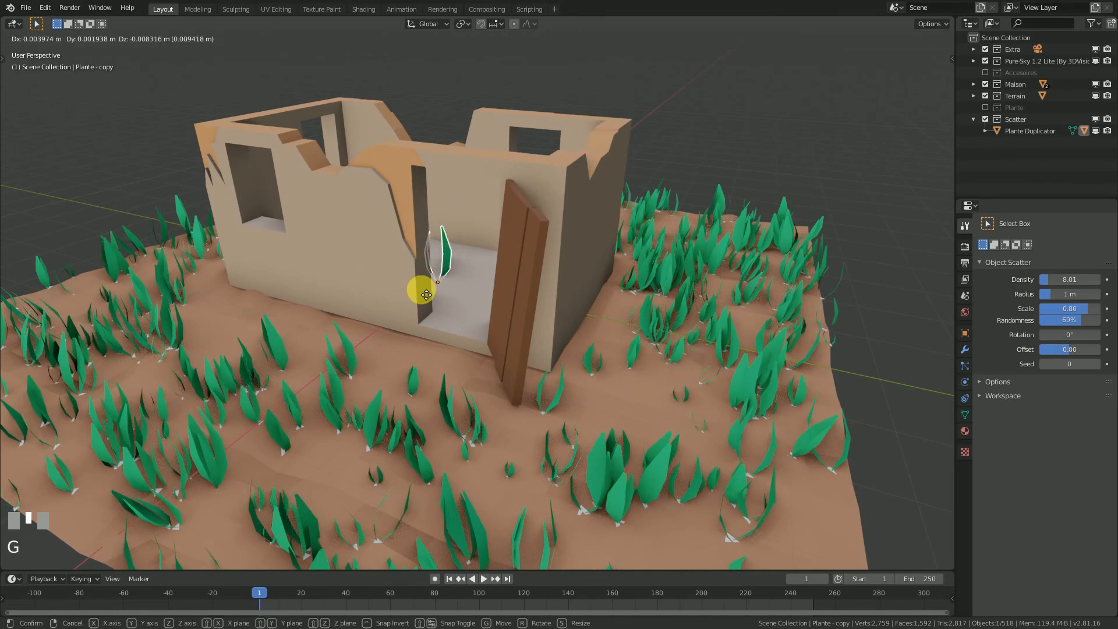
right_click(431, 300)
middle_drag(425, 298, 449, 331)
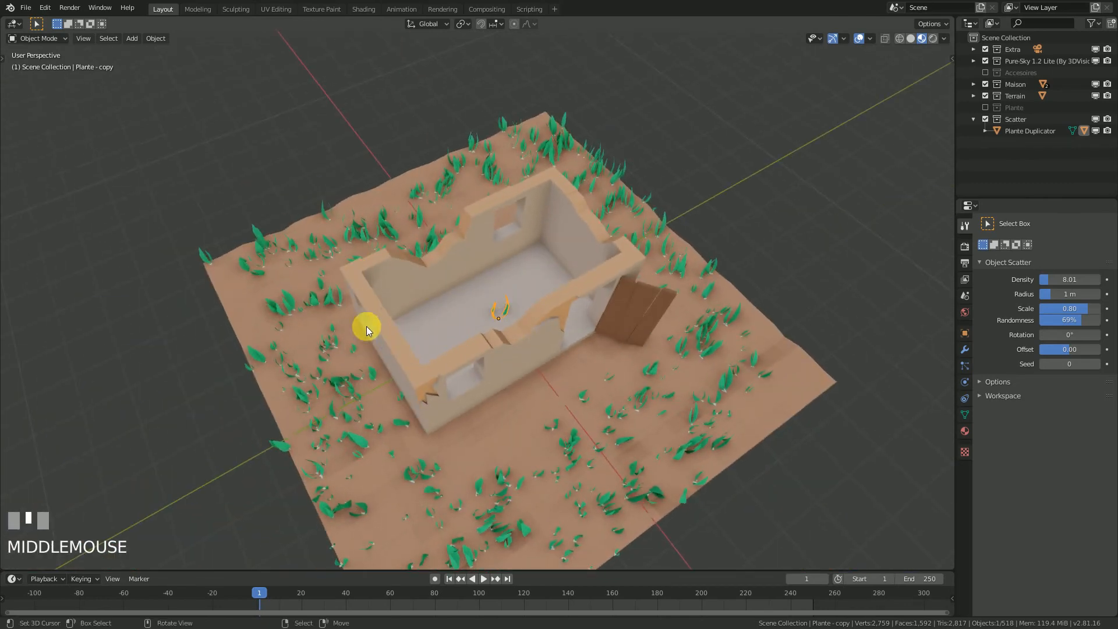
Exclude the Scatter collection from the view layer, toggle the Plante collection on and off, and include Scatter again
click(974, 119)
click(985, 119)
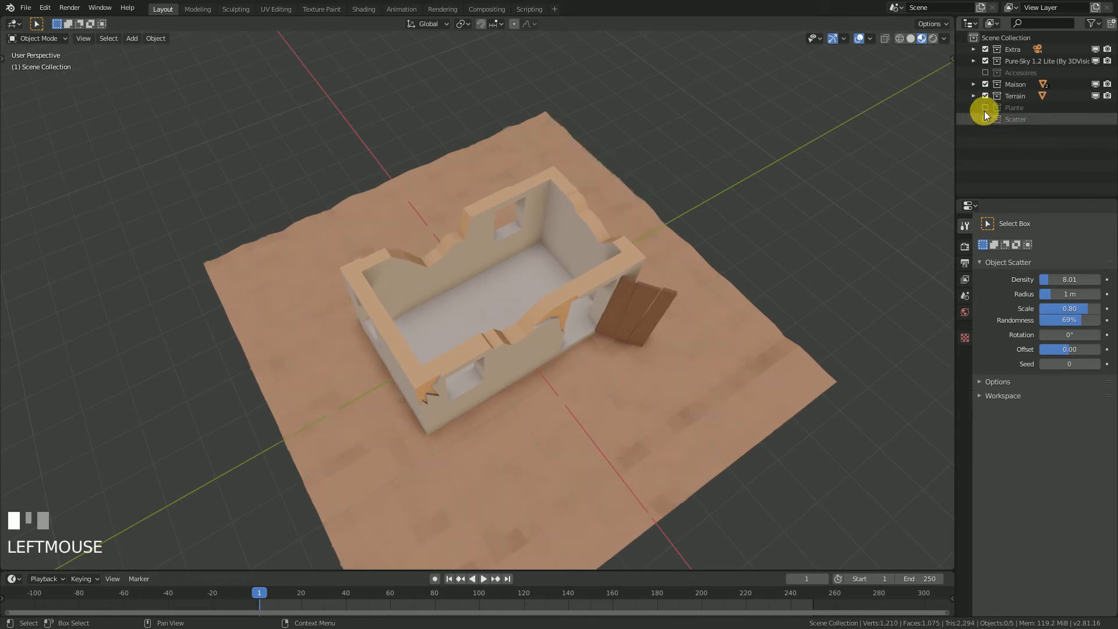
click(985, 108)
click(986, 108)
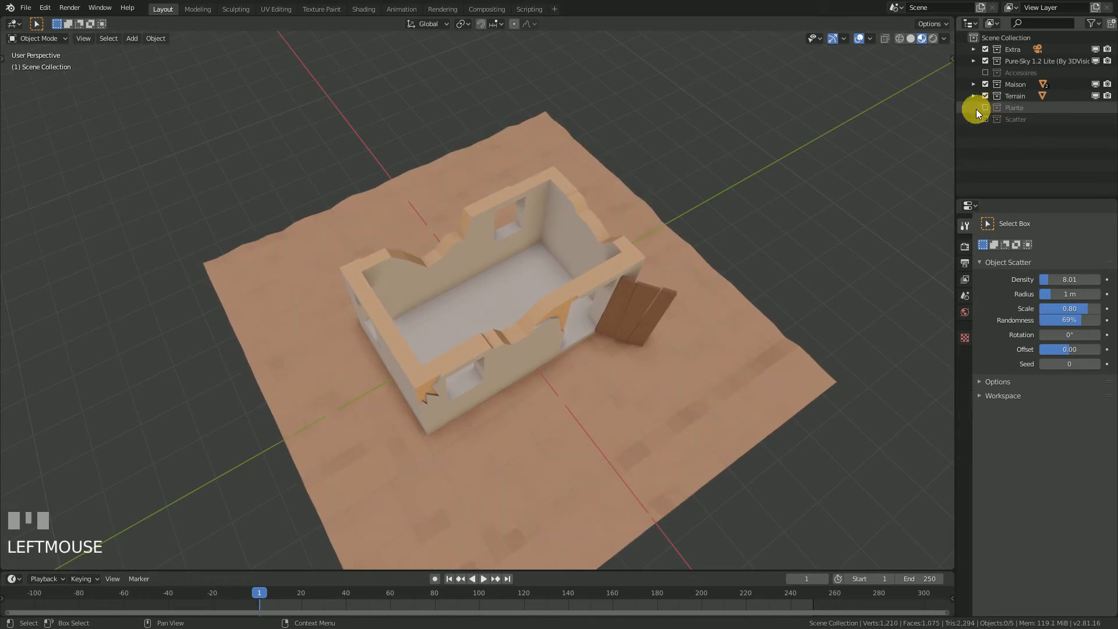
click(986, 119)
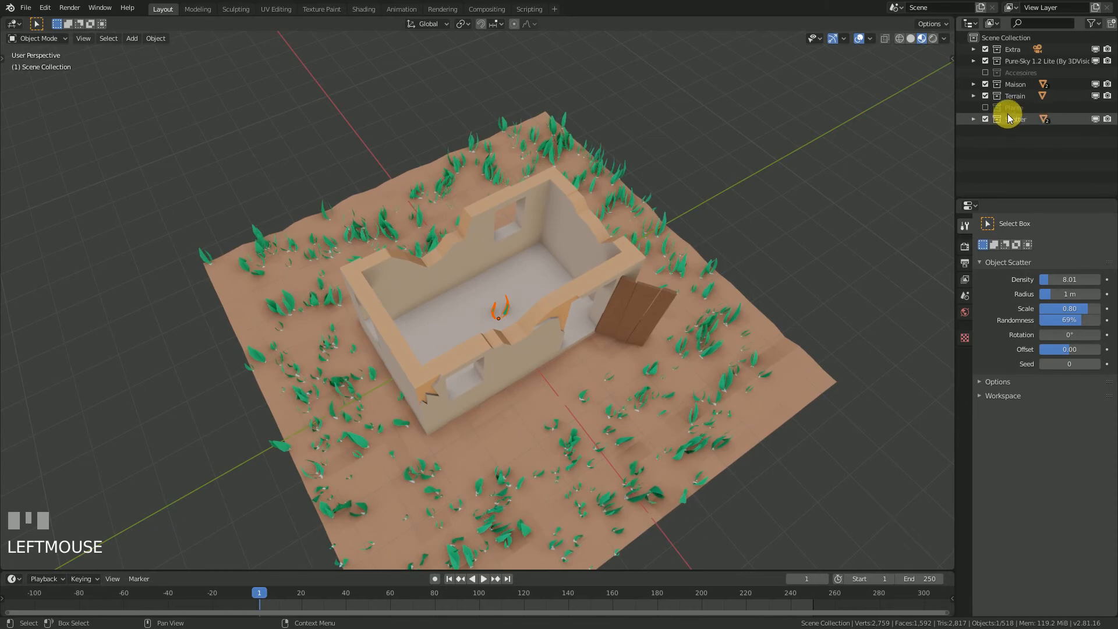
Reveal the source plant copy under Plante Duplicator in the Scatter collection and toggle both objects' viewport visibility off and on
middle_drag(488, 310, 377, 315)
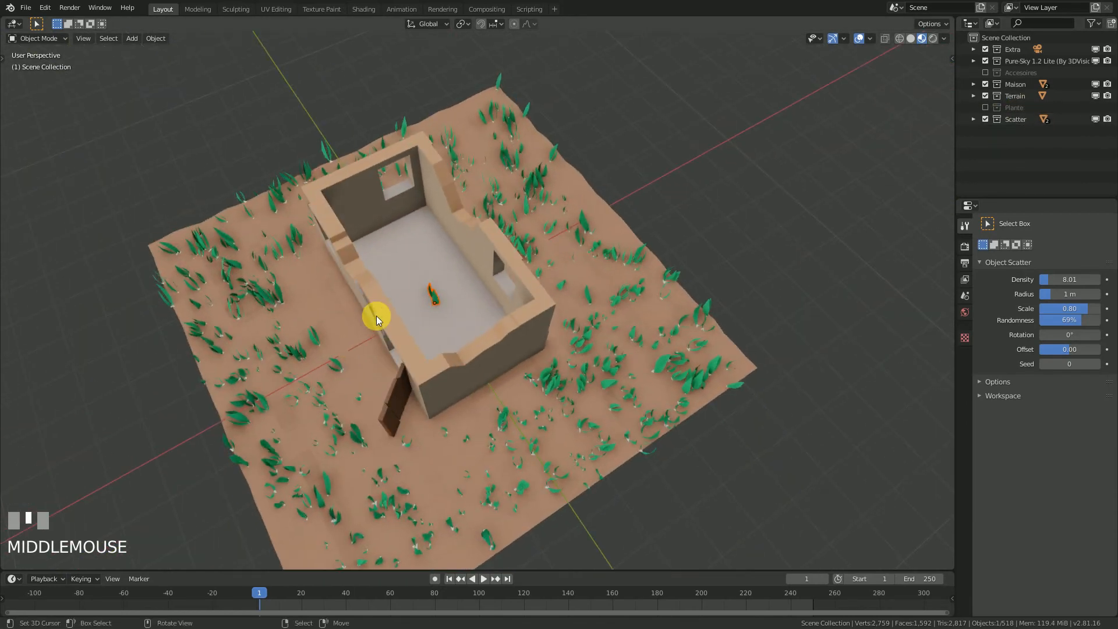
right_click(430, 296)
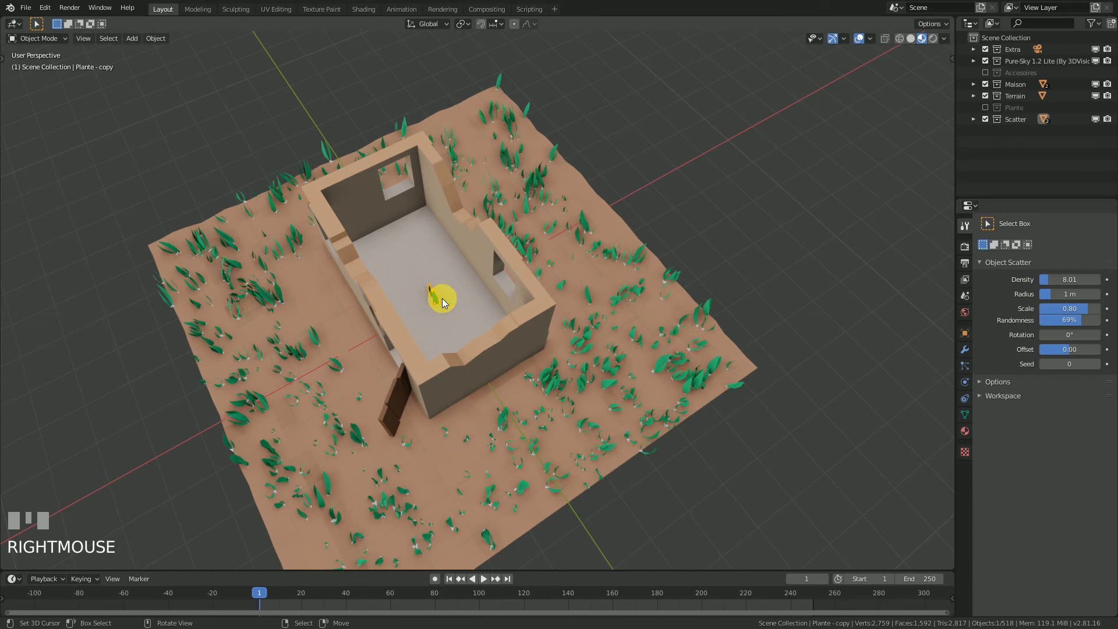
click(972, 119)
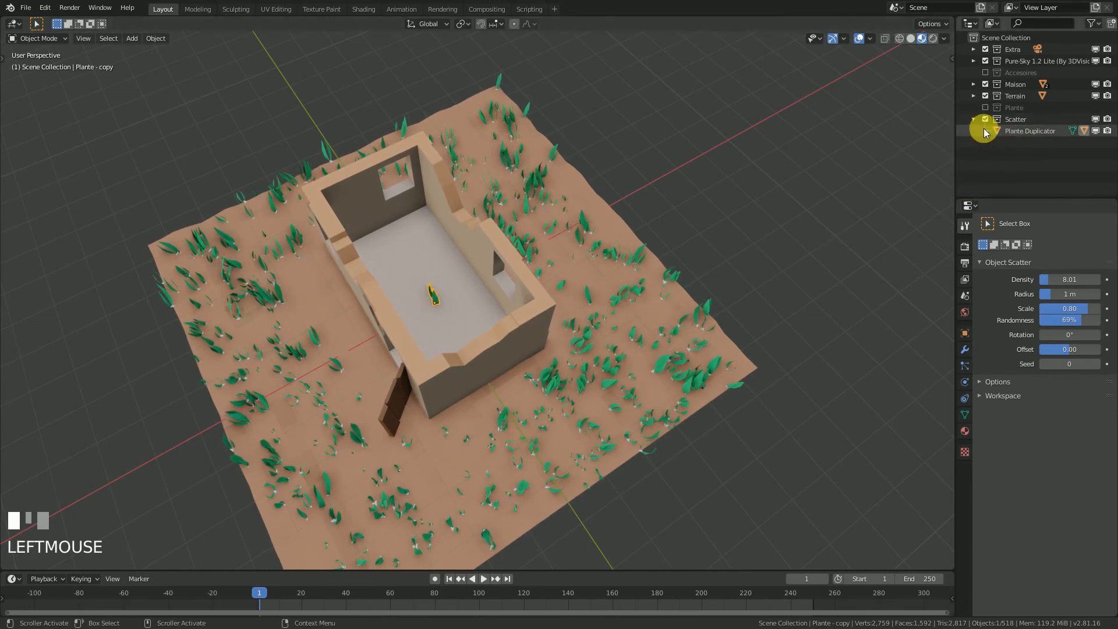
click(986, 131)
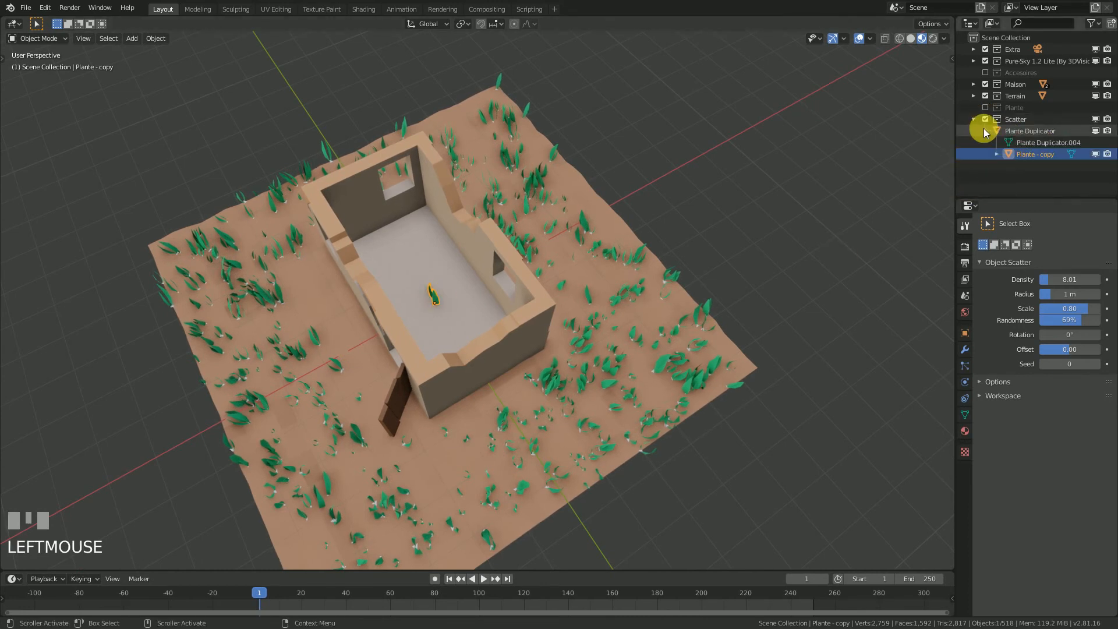
click(1096, 155)
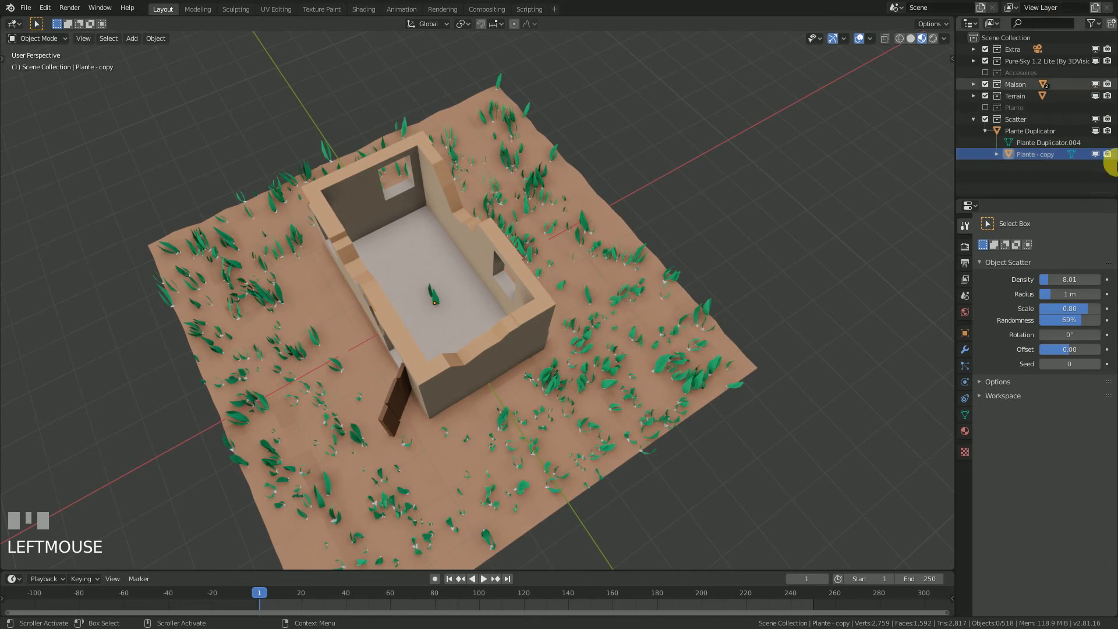
click(1096, 131)
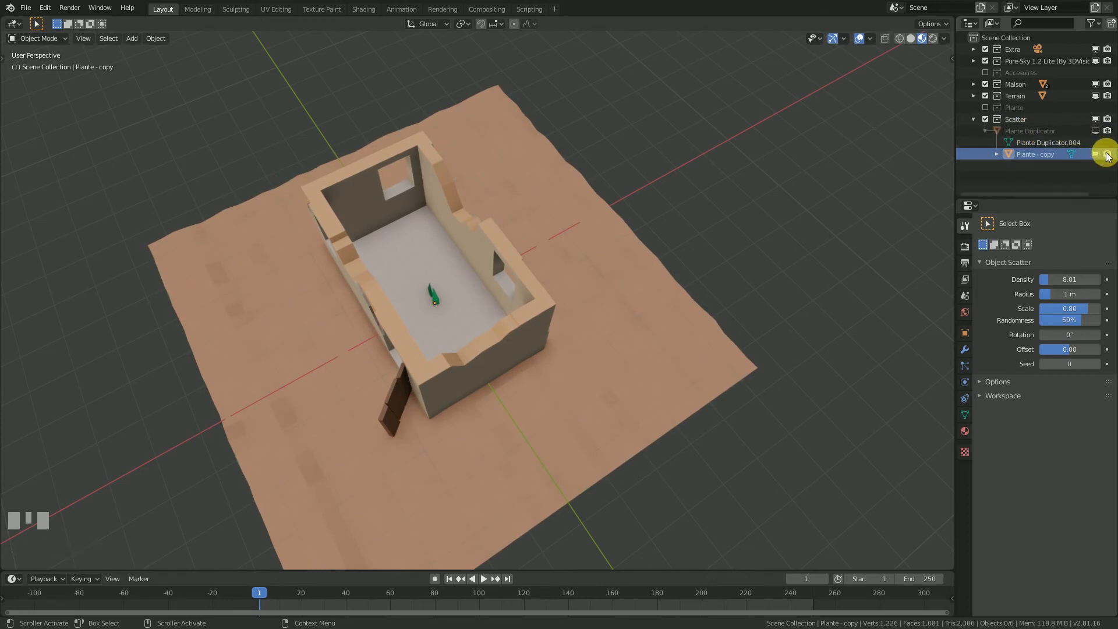
click(1096, 131)
Disable the Plante - copy object in renders and collapse the Scatter collection's hierarchy
middle_drag(512, 274, 641, 291)
key(KP_0)
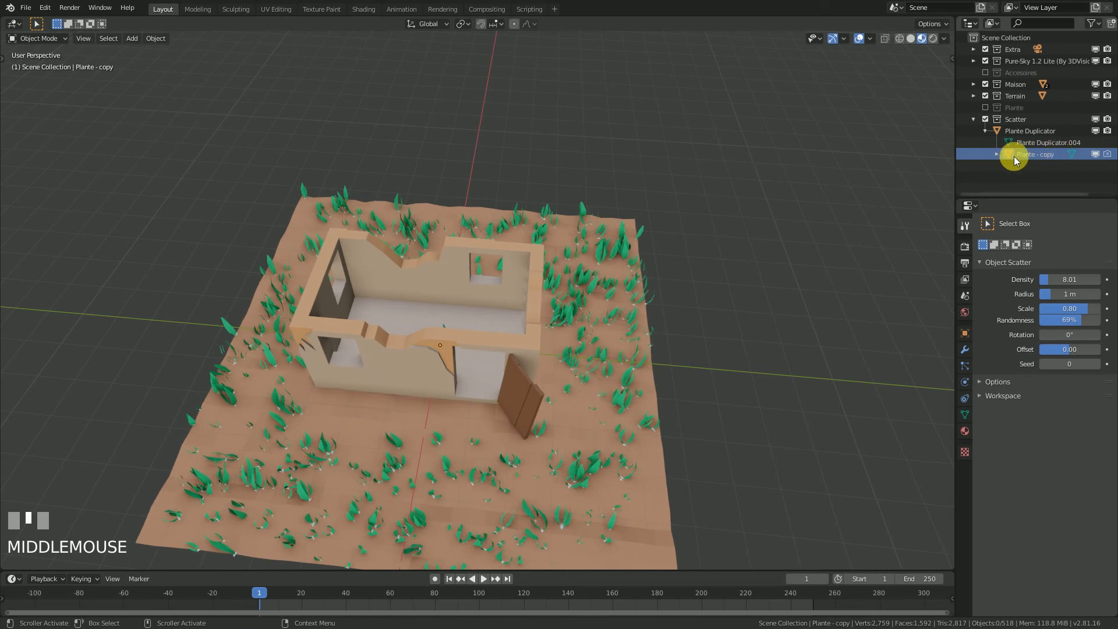
middle_drag(477, 393, 447, 345)
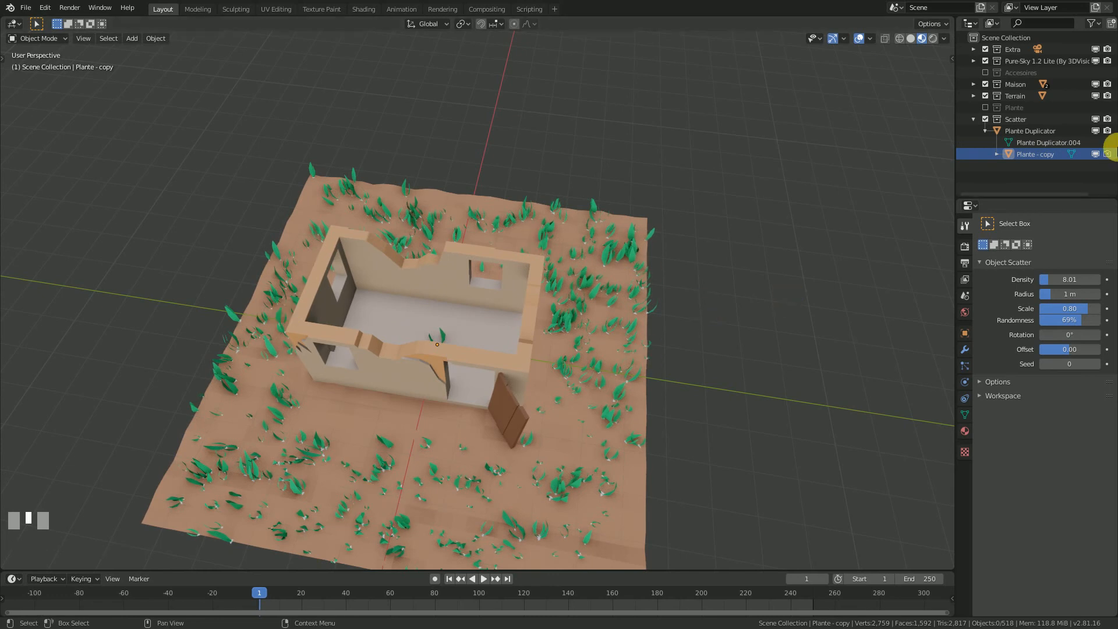
click(1108, 154)
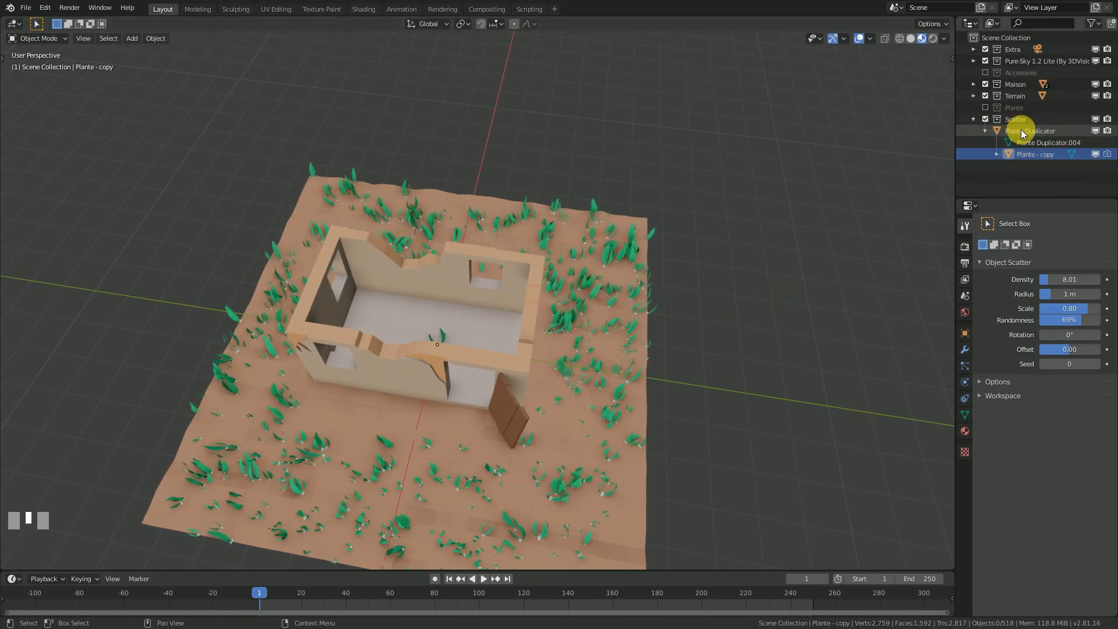
click(985, 130)
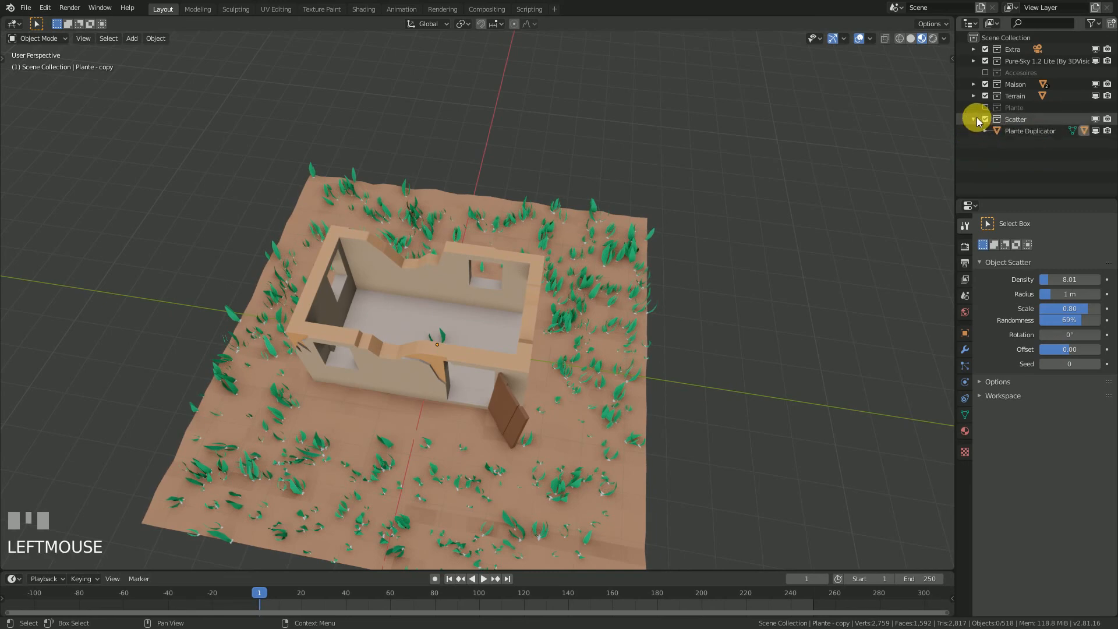
click(974, 119)
middle_drag(454, 349, 482, 322)
scroll(583, 324, up, 2)
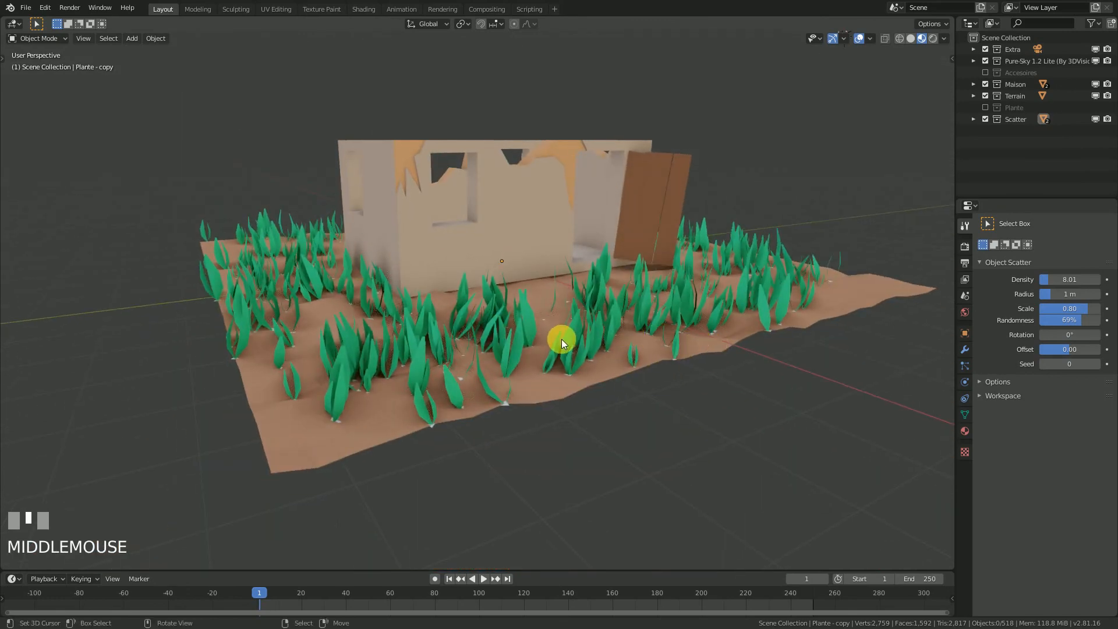
mouse_move(561, 339)
middle_down()
mouse_move(563, 358)
mouse_move(568, 340)
middle_up()
scroll(554, 344, down, 2)
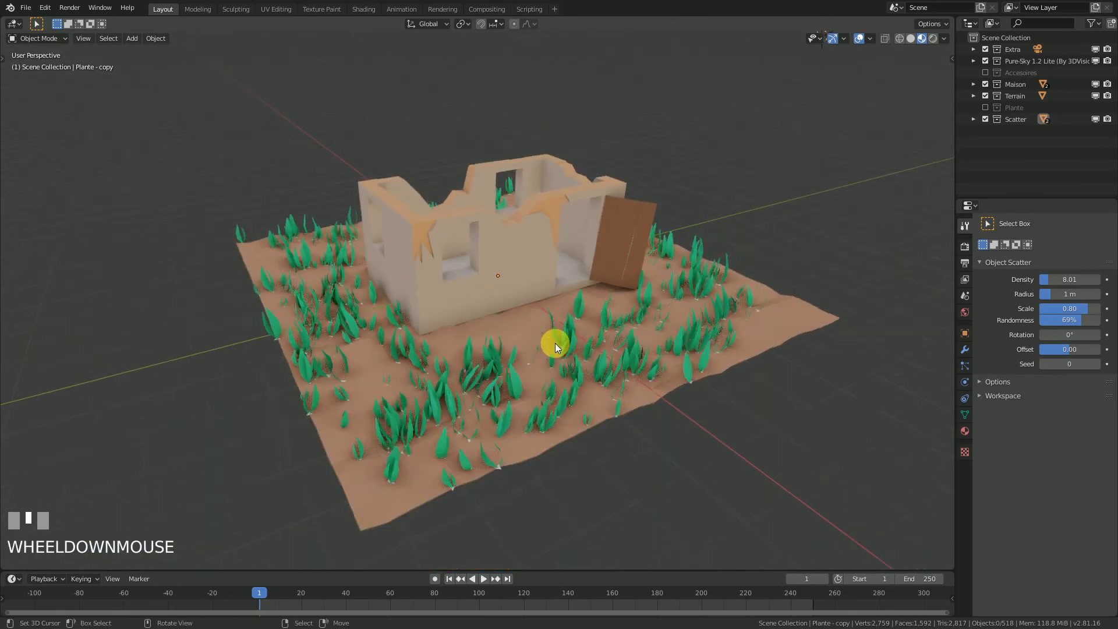
scroll(555, 344, down, 2)
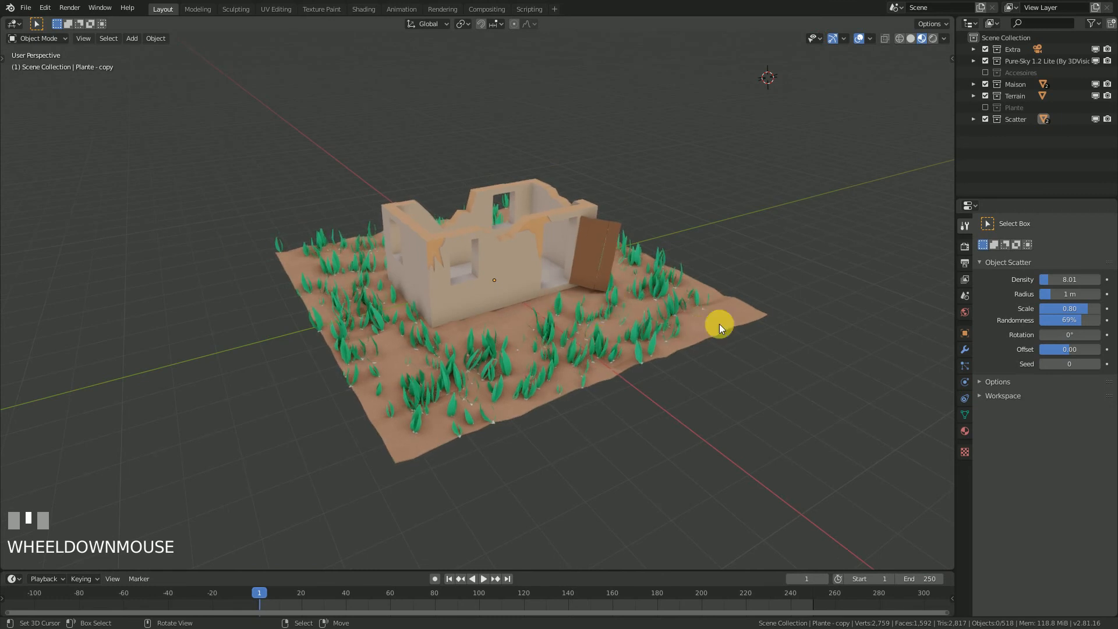